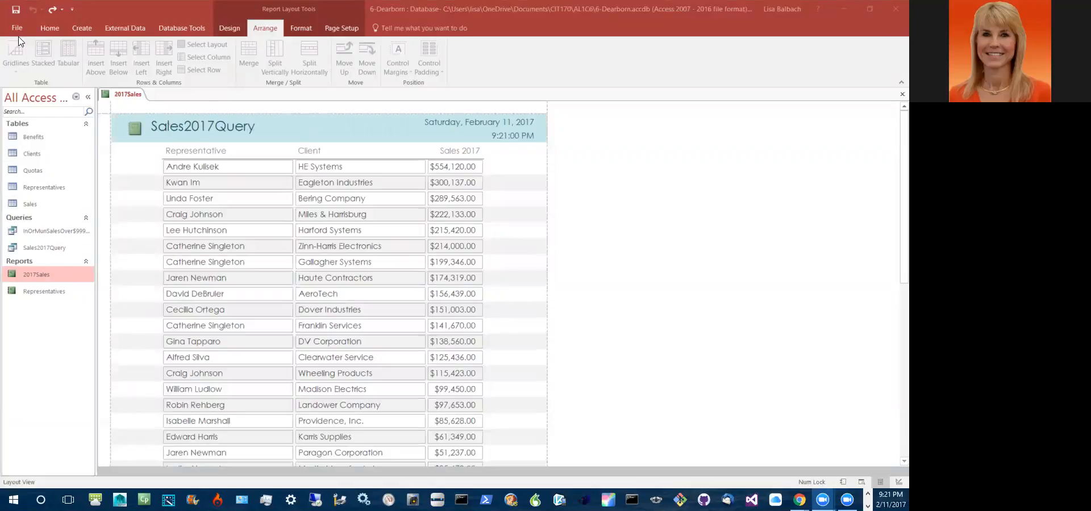
Step: Show the 2017Sales report in Layout View, check its Representative and Client columns, and look through the available themes
left_click(230, 30)
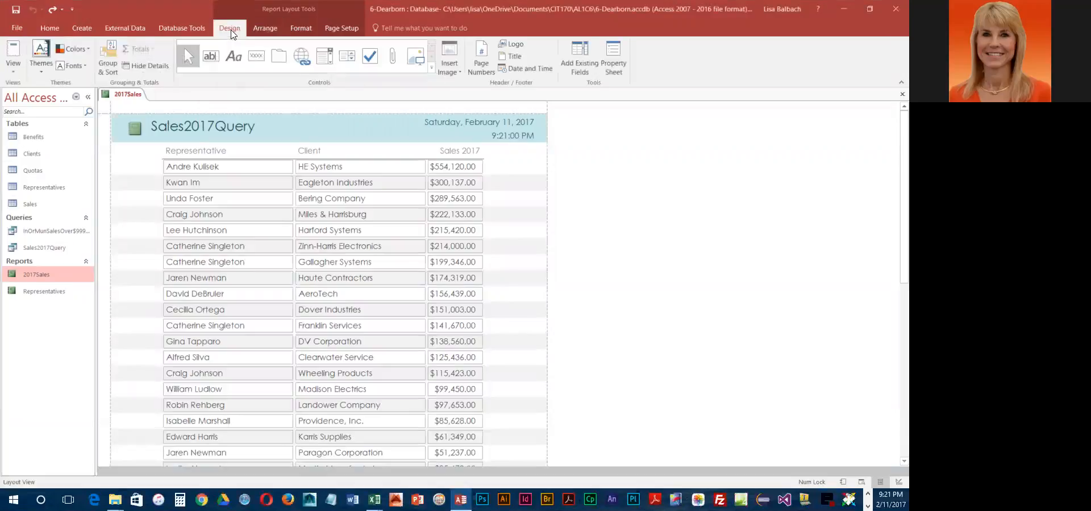
left_click(13, 64)
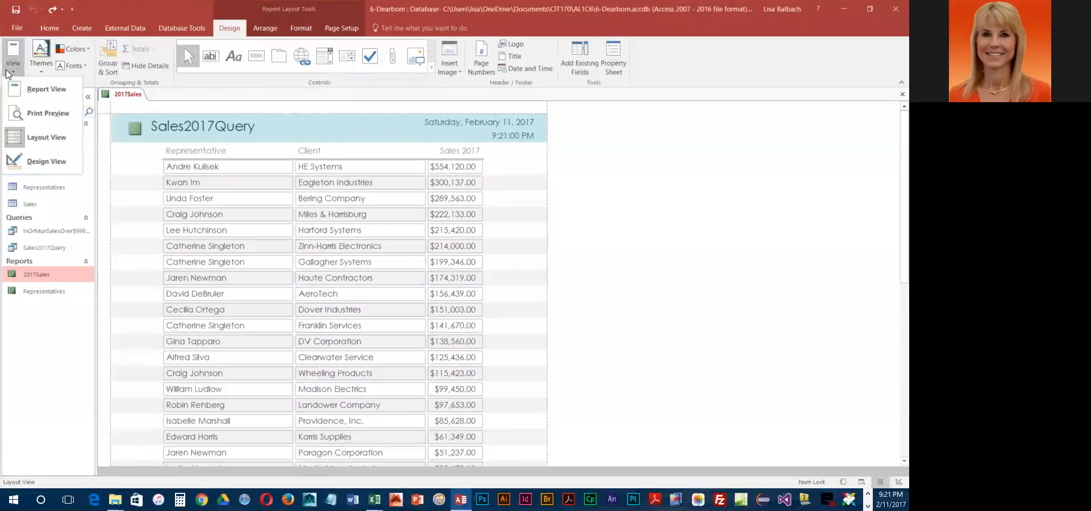
left_click(46, 137)
left_click(249, 200)
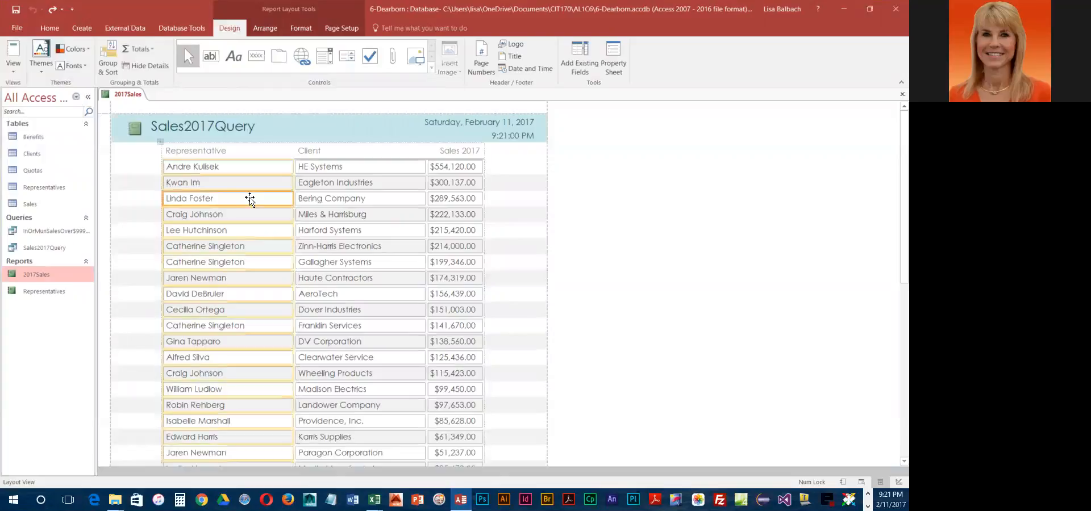
left_click(370, 199)
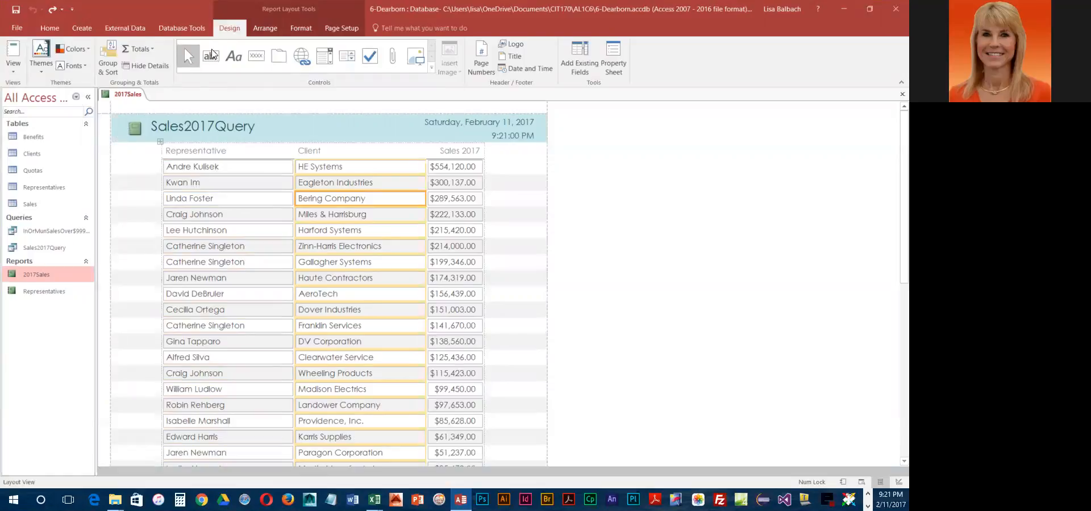
left_click(44, 67)
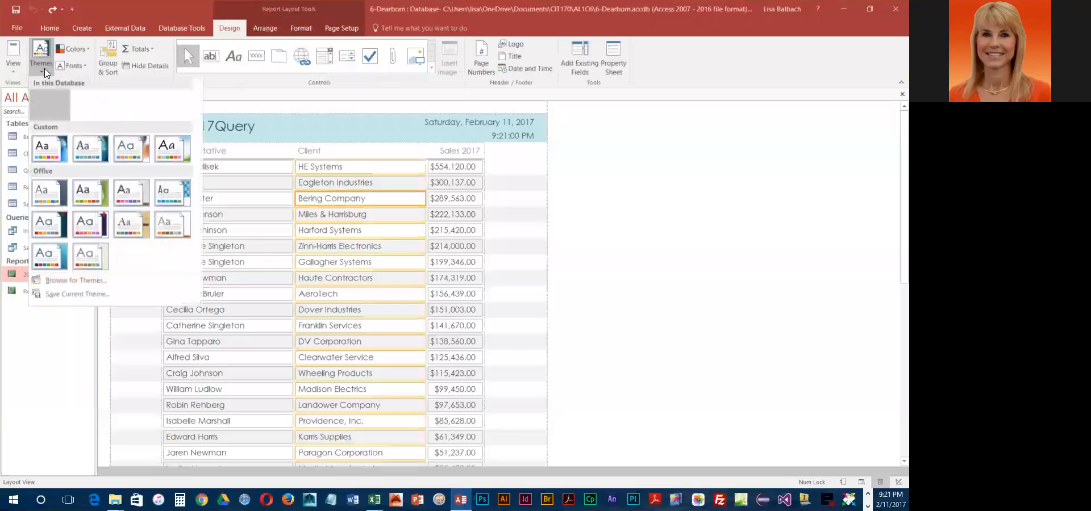
left_click(45, 229)
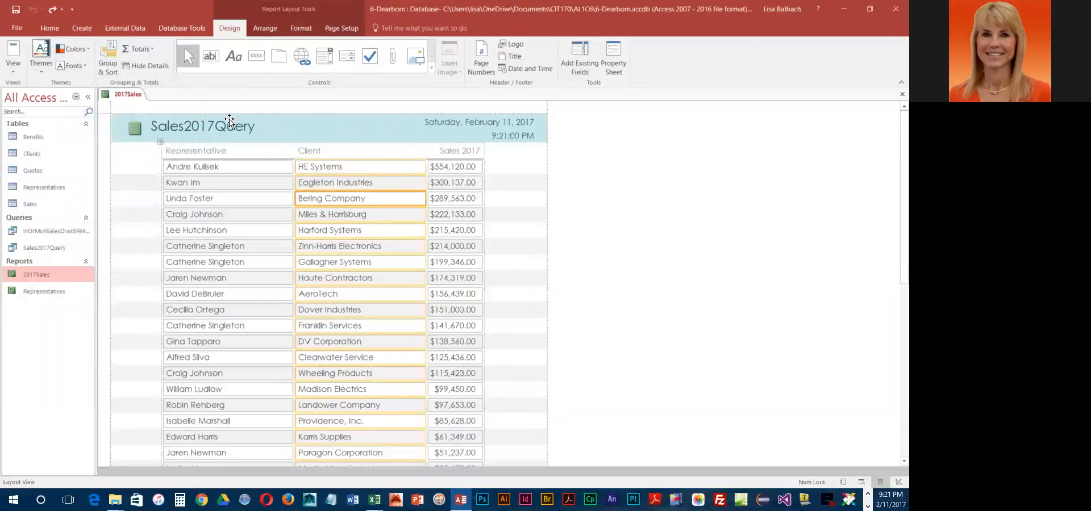
Step: Change the title in the report header to "2017 Sales"
left_click(519, 59)
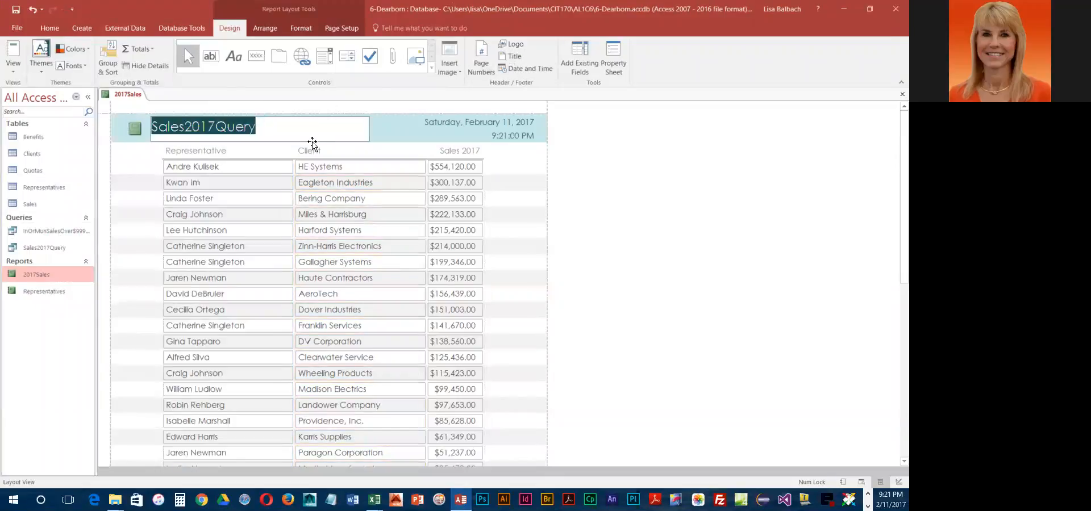
type("2017 Sa")
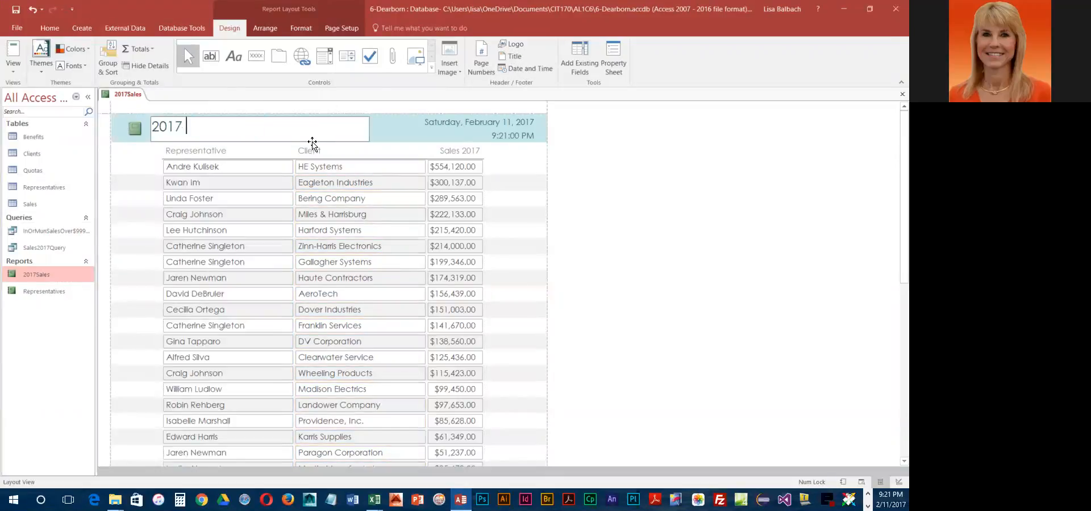
type("les")
key("Return")
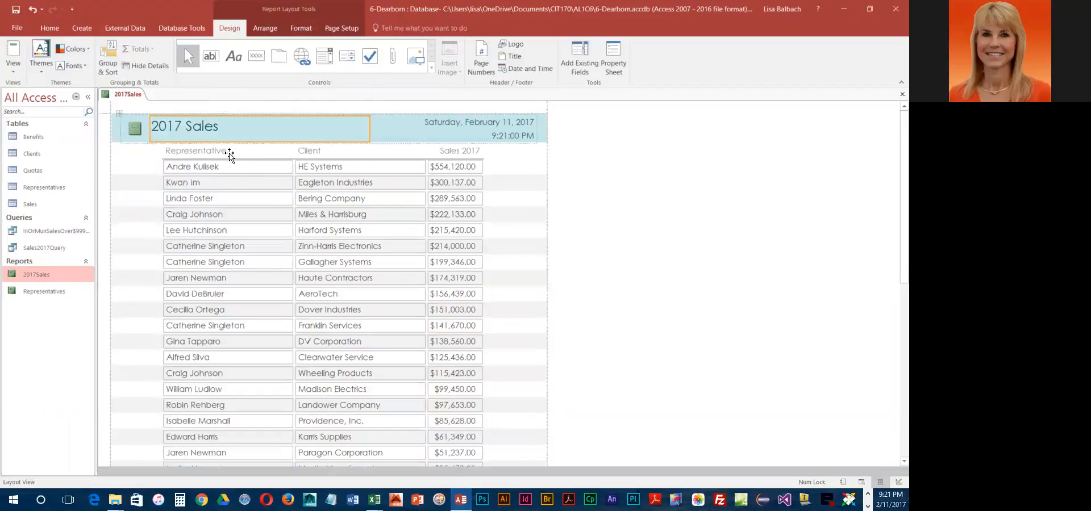
Step: Insert an empty row above the Representative, Client and Sales 2017 column headings
left_click(204, 151)
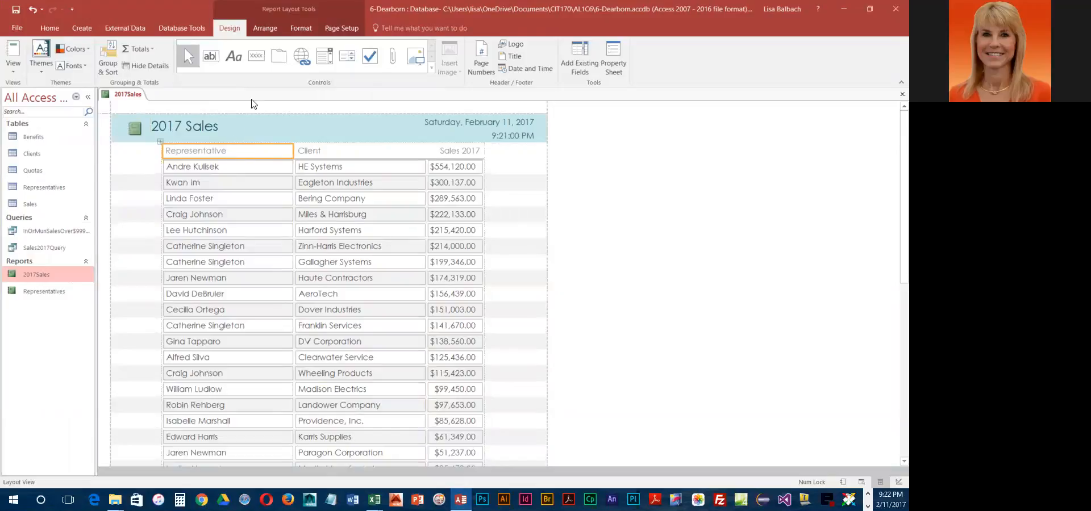
left_click(269, 31)
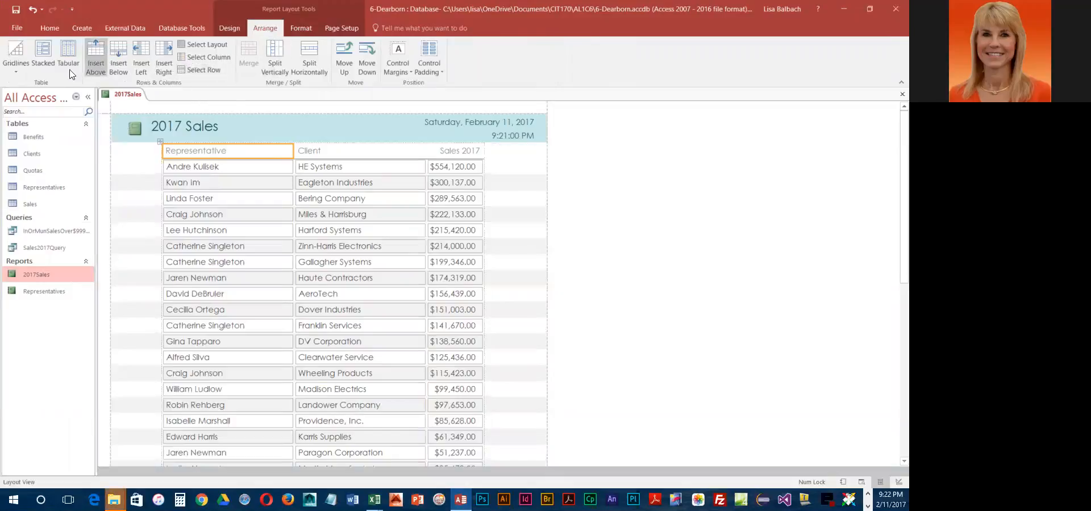
left_click(96, 54)
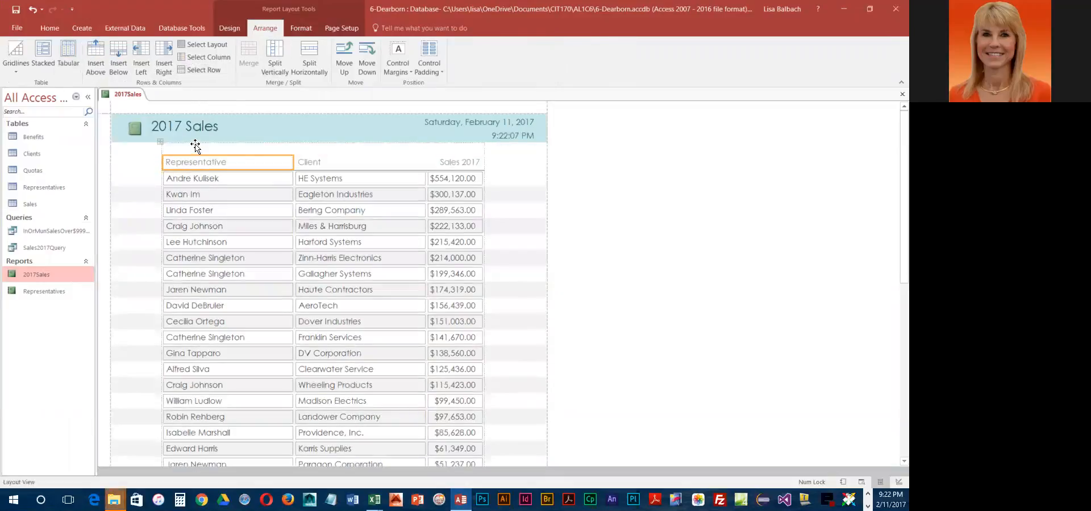
Step: Merge the three empty cells above the column headings into a single cell
left_click(307, 150)
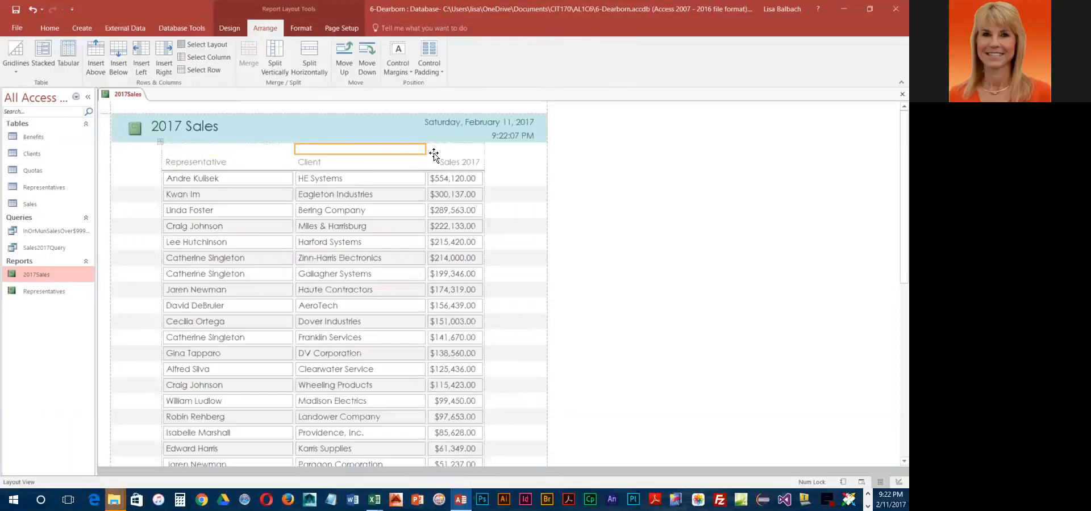
left_click(440, 150)
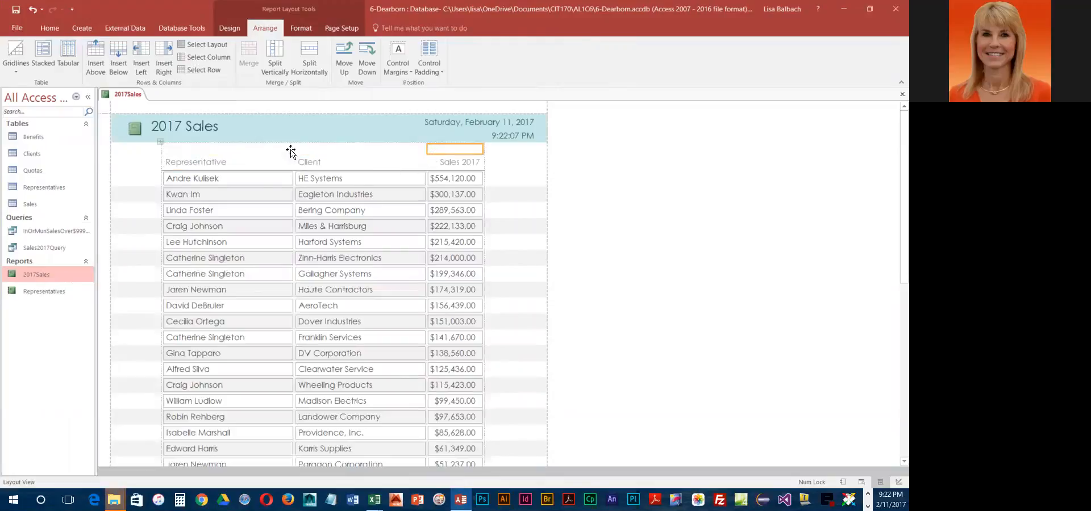
left_click(349, 149, "ctrl")
left_click(274, 149, "ctrl")
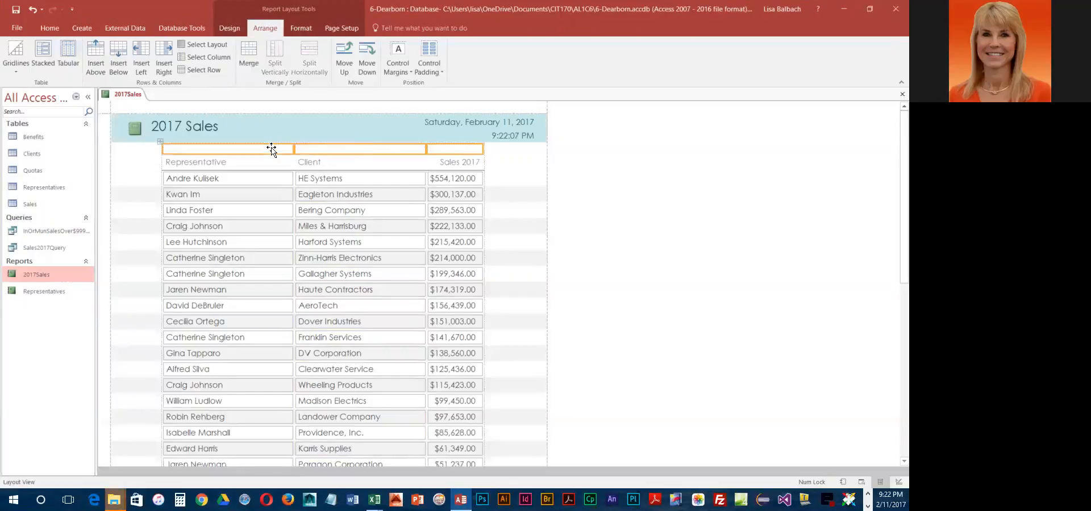
left_click(251, 52)
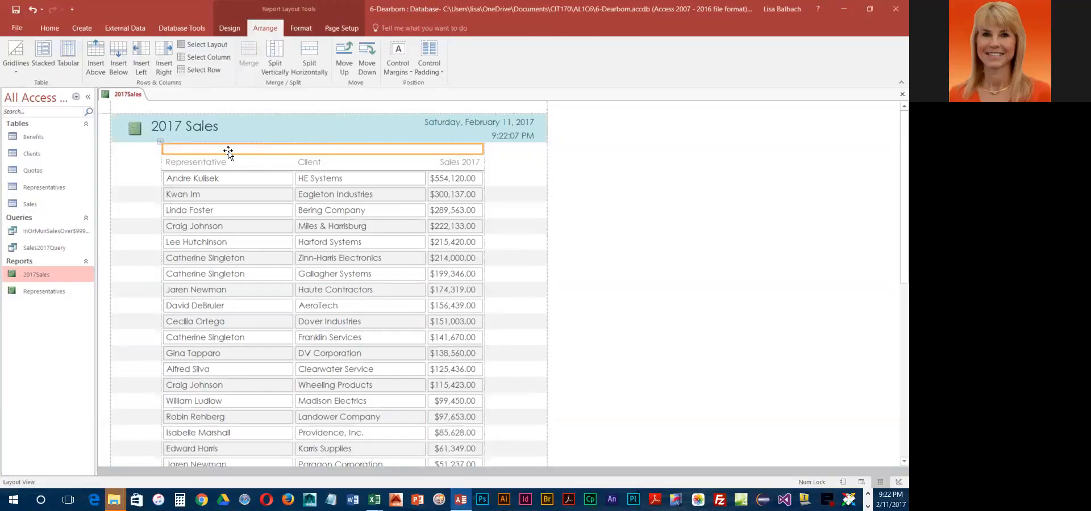
Step: Enter "Dearborn 2017 Sales" in the merged cell above the column headings
double_click(263, 151)
type("Dea")
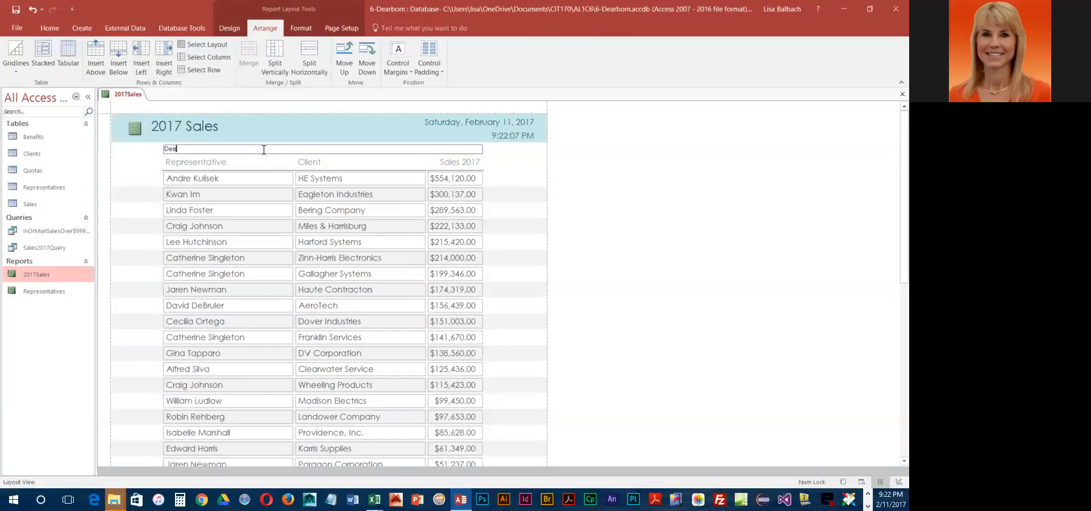
type("rborn 2017 Sales")
key("Return")
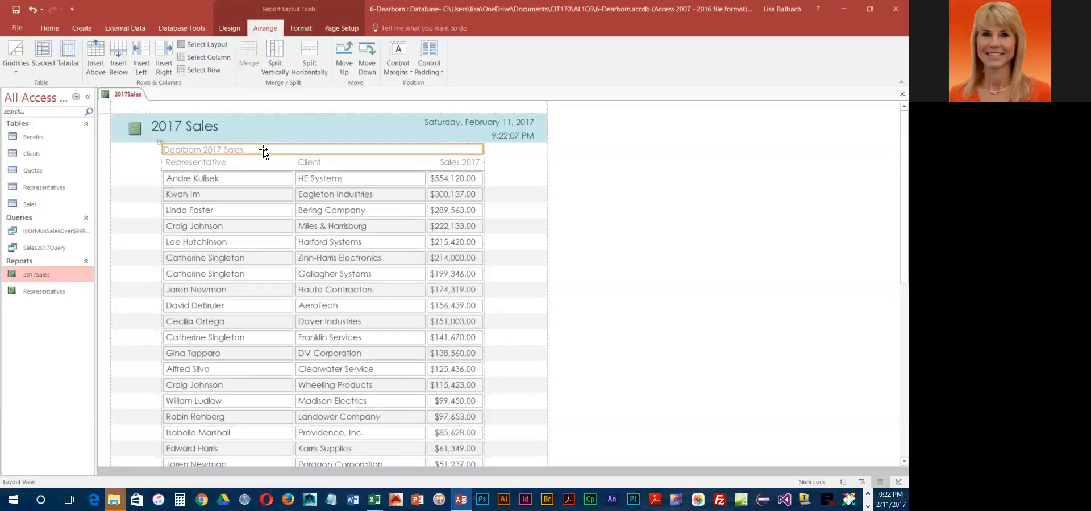
Step: Split the report title cell horizontally and delete the empty cell beside "2017 Sales"
left_click(215, 127)
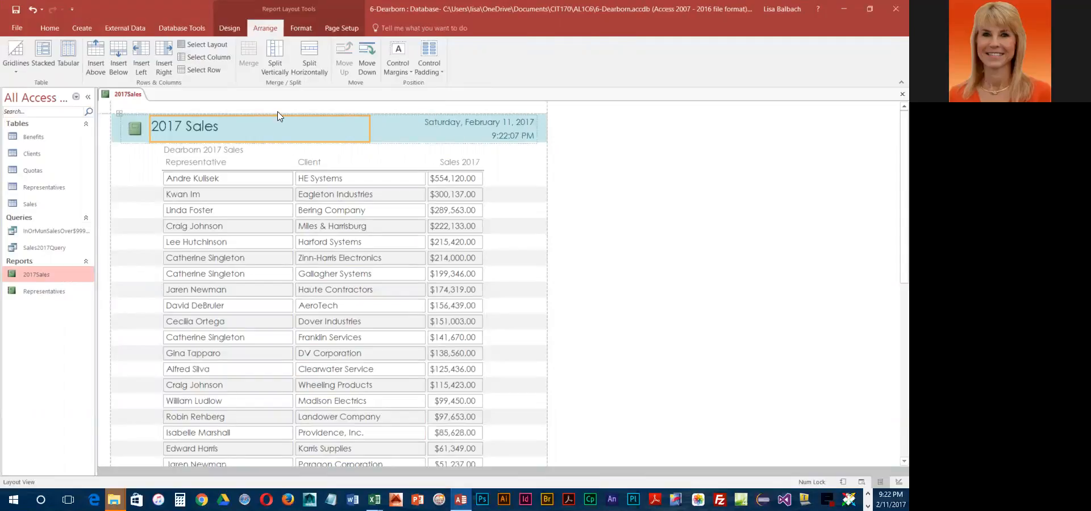
left_click(311, 53)
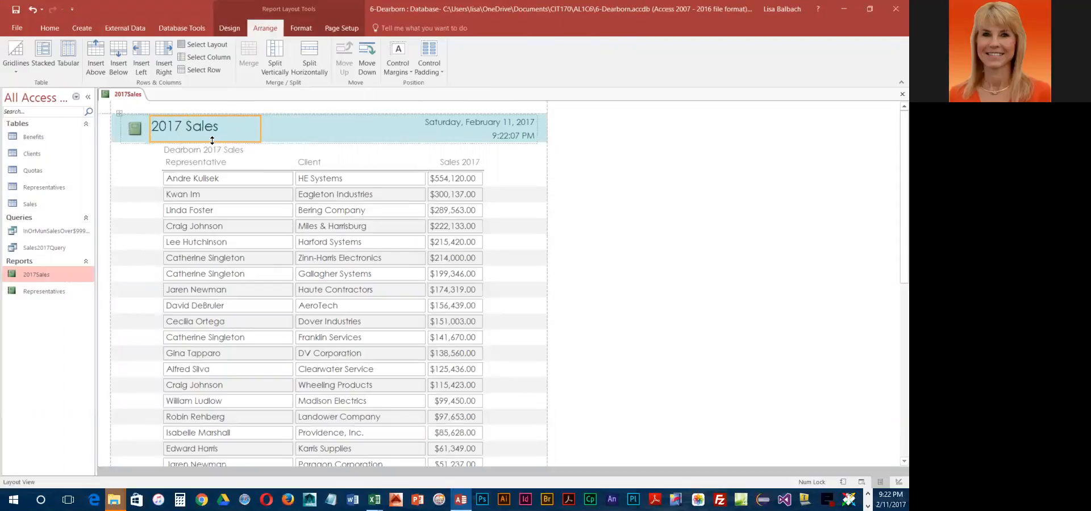
left_click(304, 128)
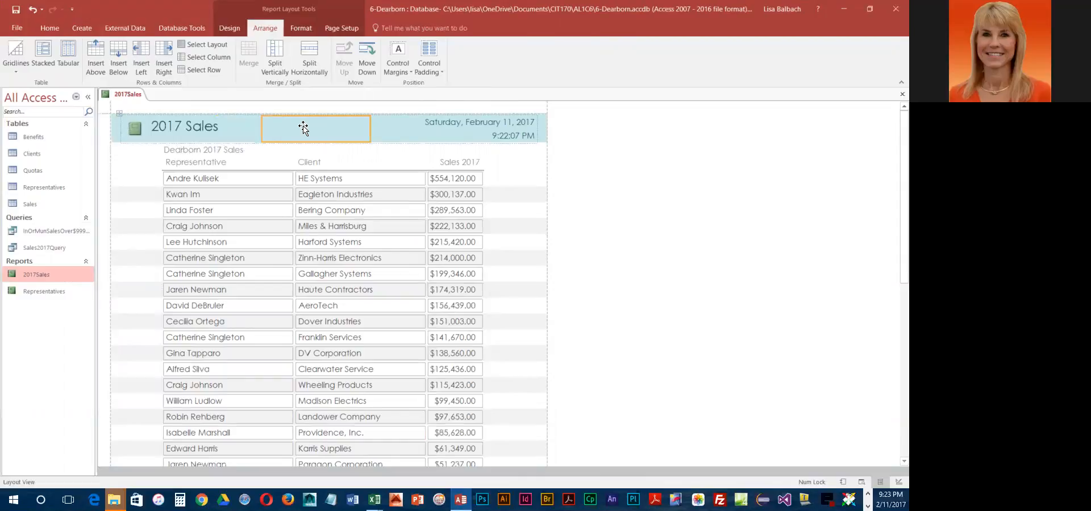
key("Delete")
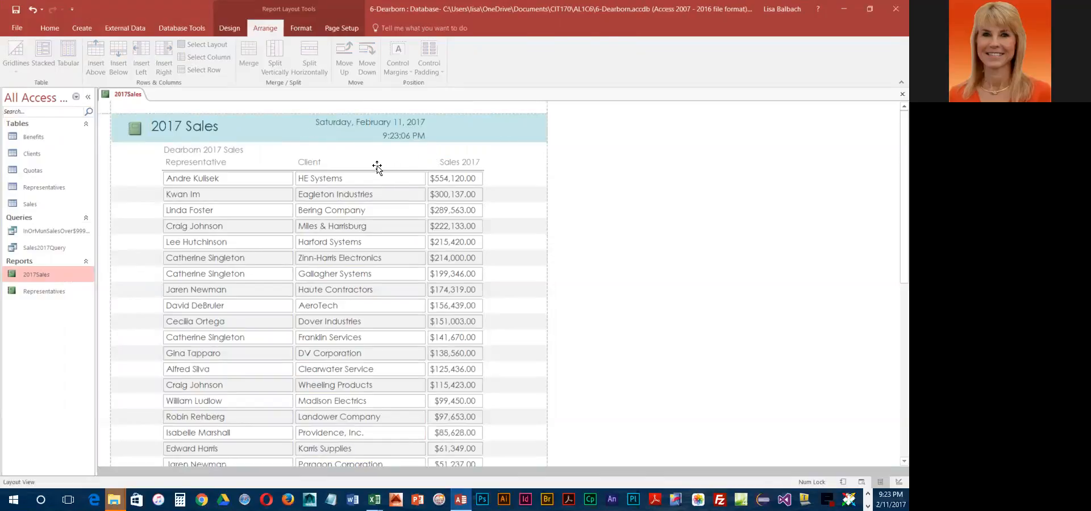
Step: Set the control margins of the whole sales table layout to Narrow and its control padding to Medium
left_click(197, 180)
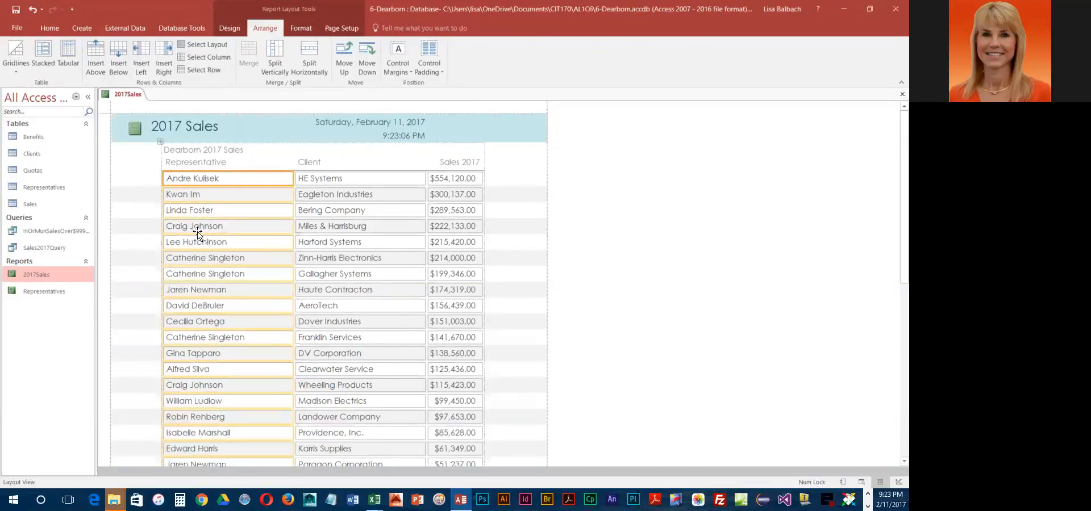
left_click(160, 143)
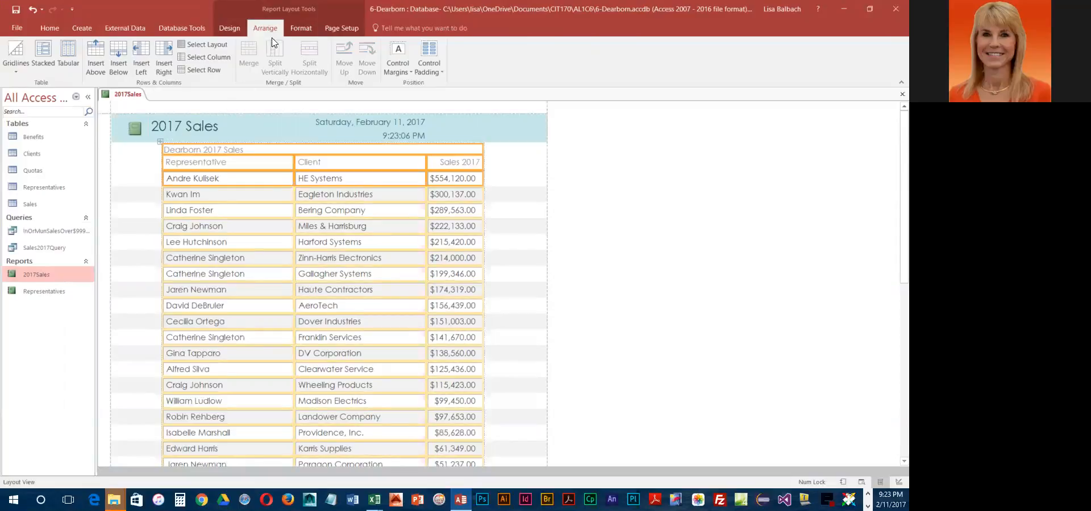
left_click(402, 72)
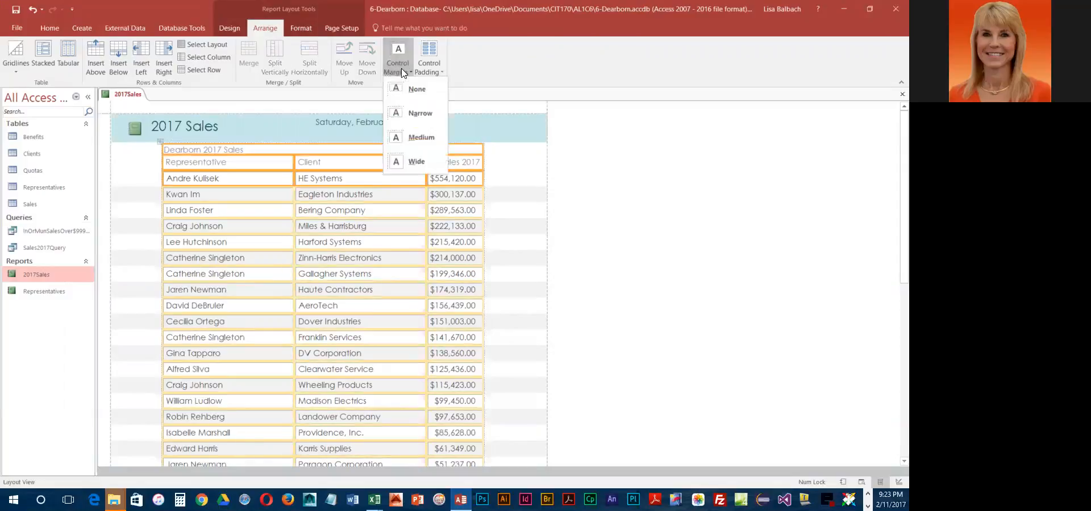
left_click(419, 117)
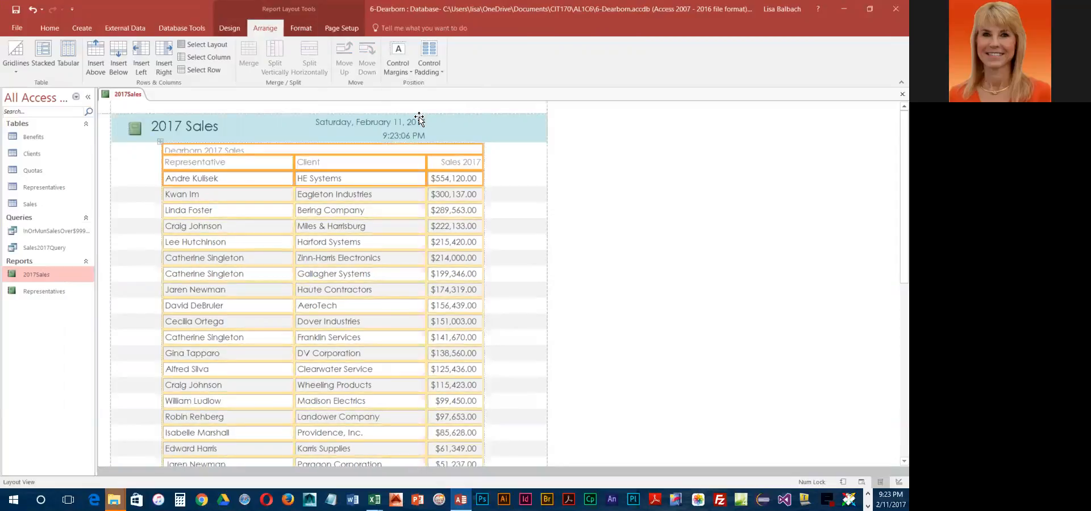
left_click(437, 71)
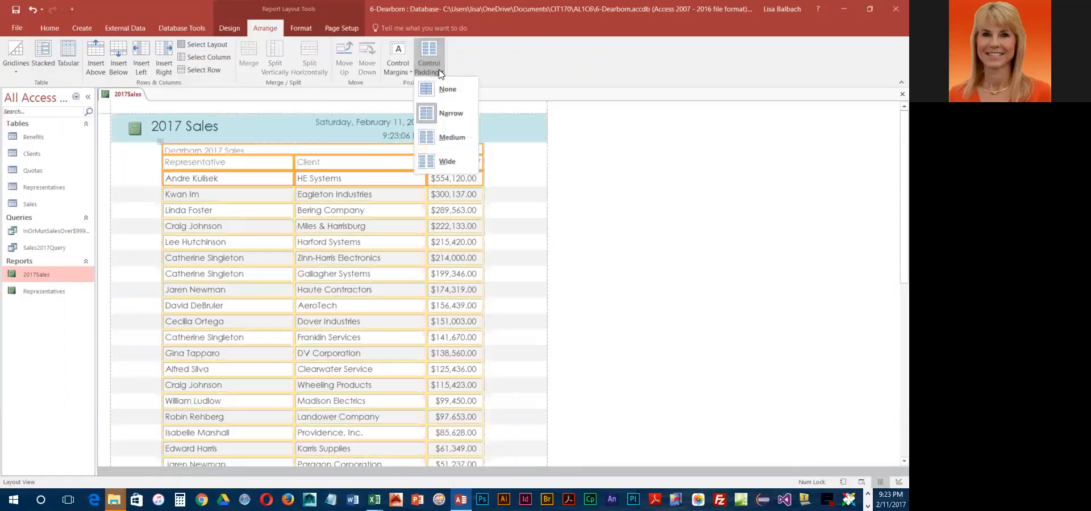
left_click(429, 137)
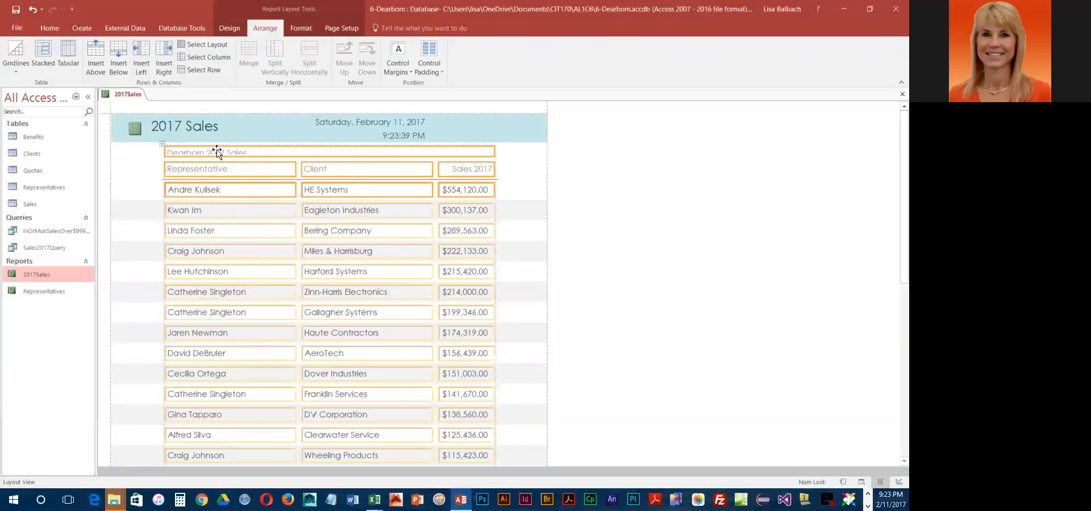
Step: Increase the height of the "Dearborn 2017 Sales" cell so its text fits
left_click(268, 153)
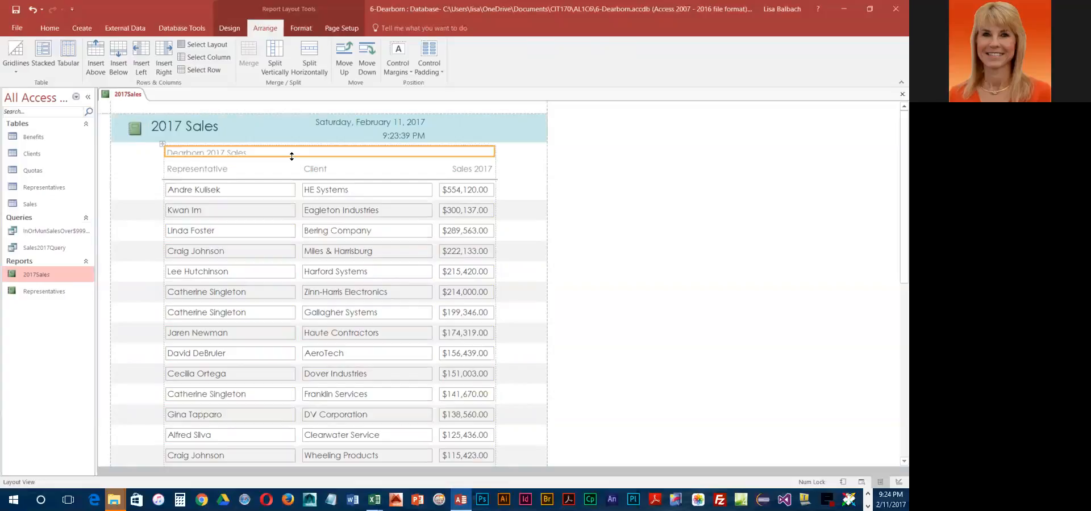
left_click_drag(291, 156, 293, 165)
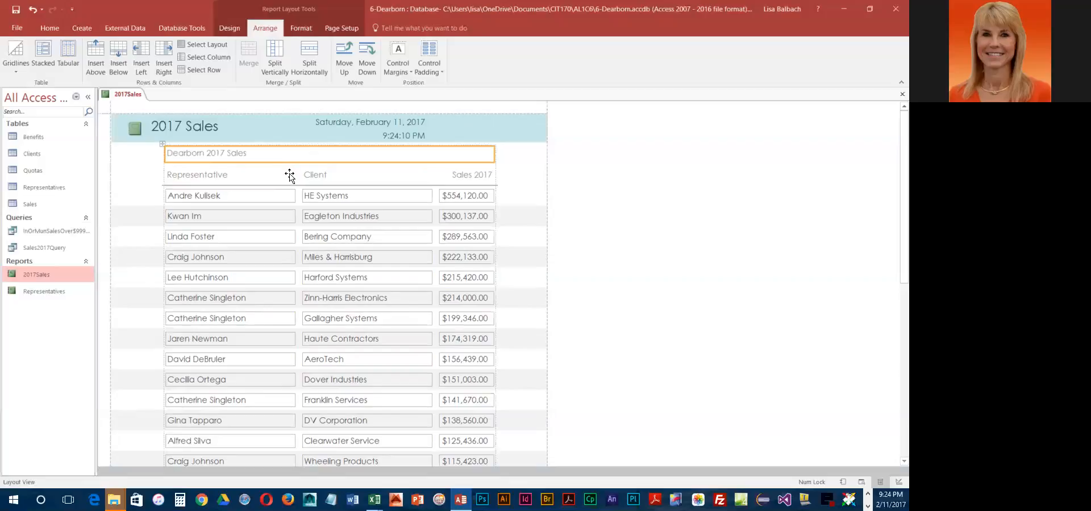
Step: Format all controls in the report with the Cambria font in bold
key("ctrl+a")
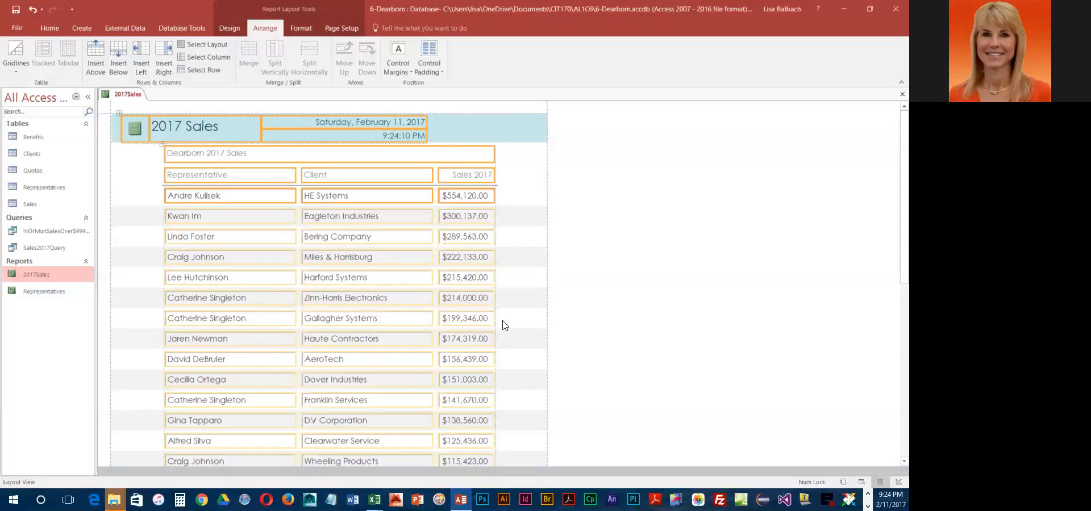
left_click(308, 31)
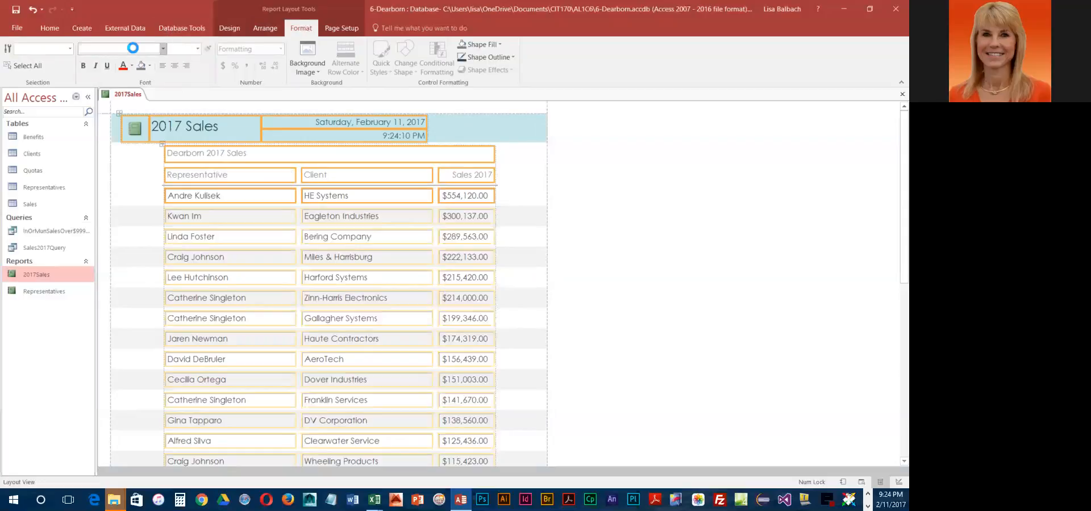
type("Cam")
key("Return")
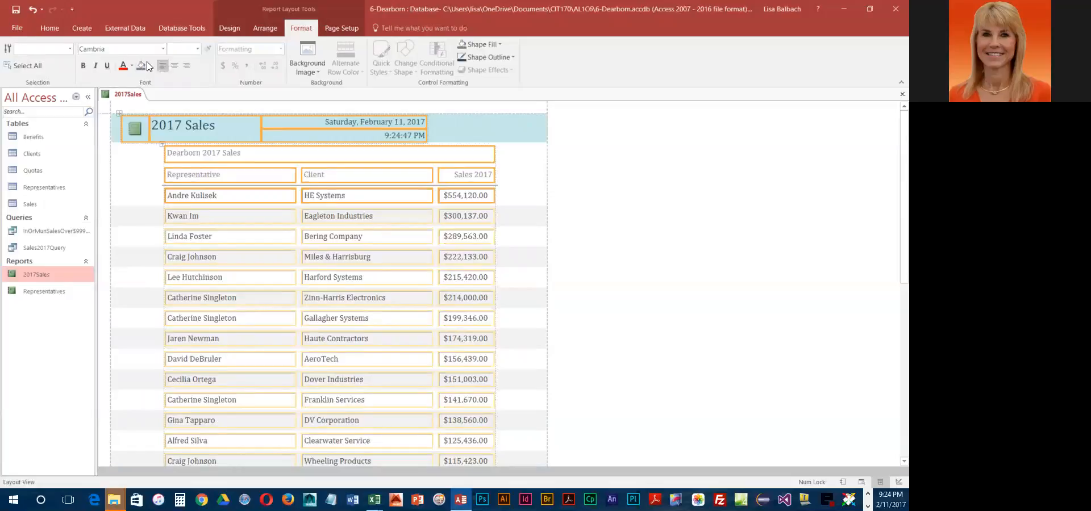
left_click(82, 66)
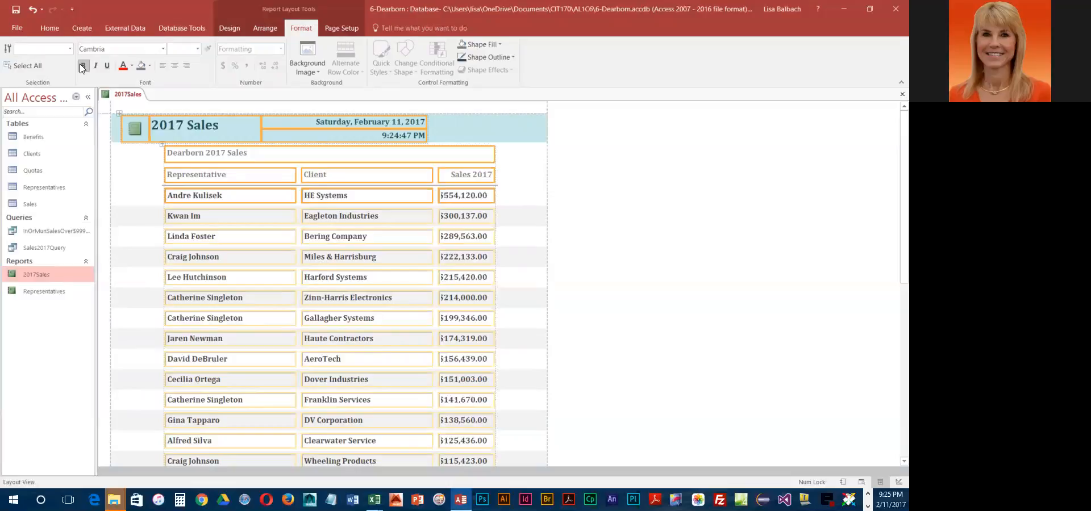
left_click(82, 66)
Step: Center the text of the "Dearborn 2017 Sales" heading and the Representative, Client and Sales 2017 column headings
left_click(240, 153)
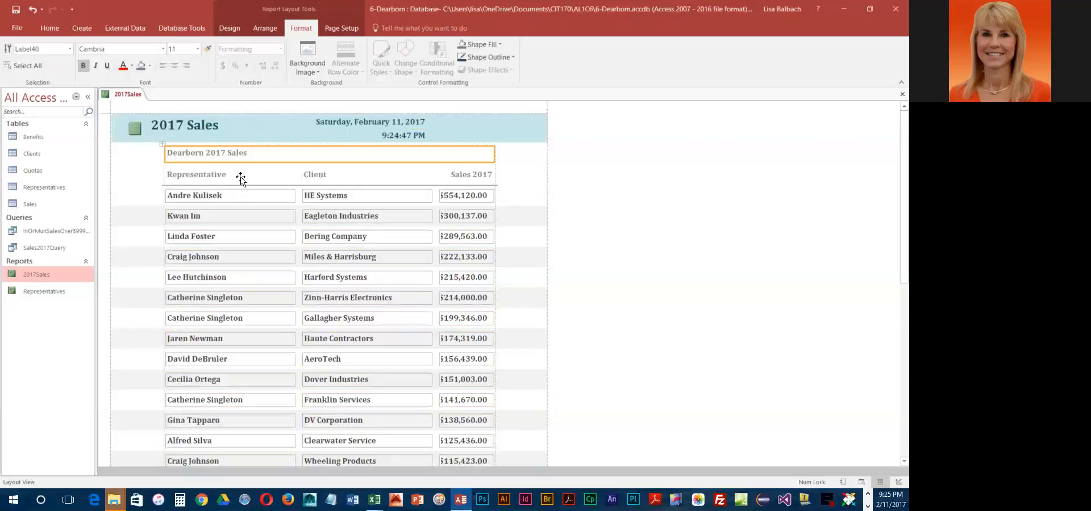
left_click(479, 176, "shift")
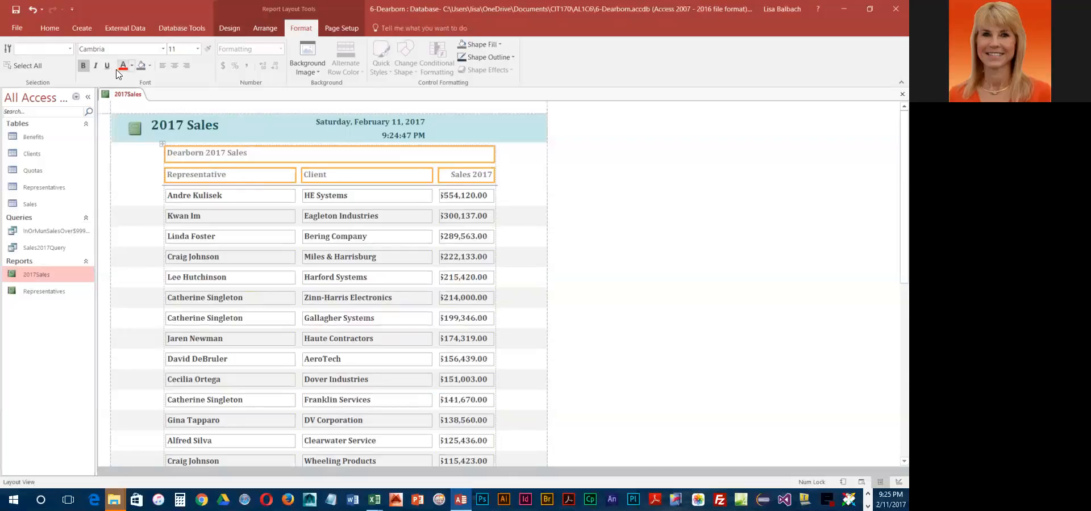
left_click(176, 67)
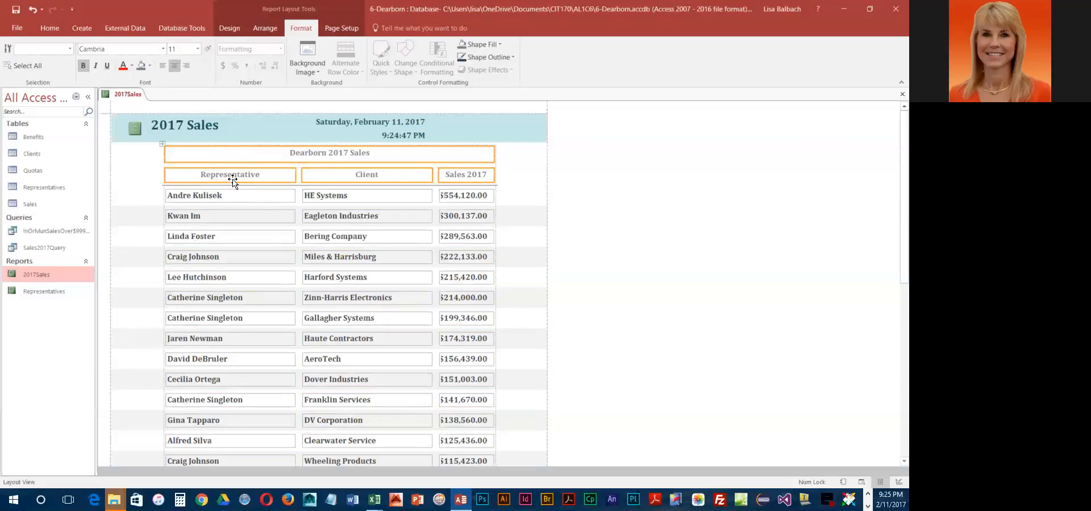
Step: Remove bold from the data values in the Representative, Client and Sales 2017 columns
left_click(208, 199)
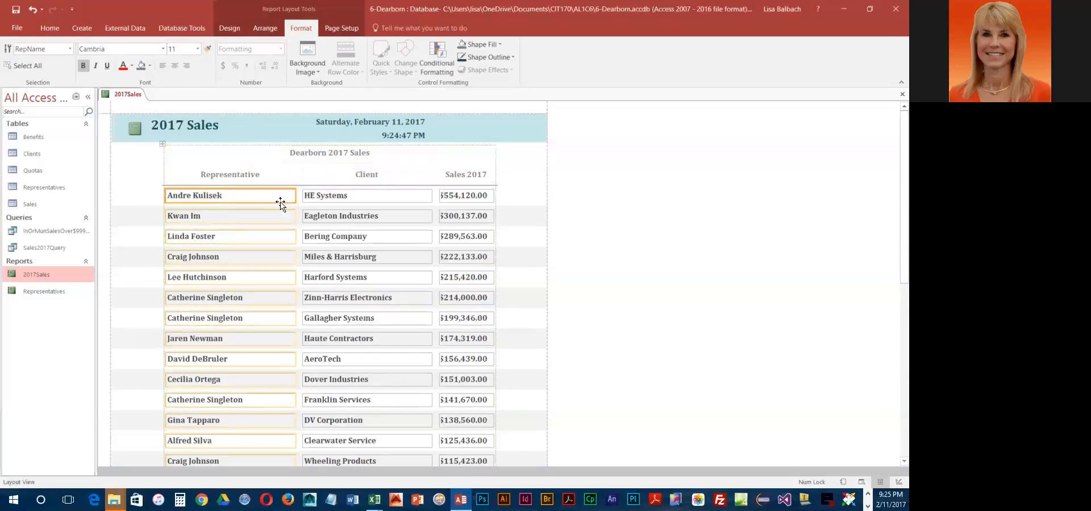
left_click(322, 196, "shift")
left_click(470, 198, "shift")
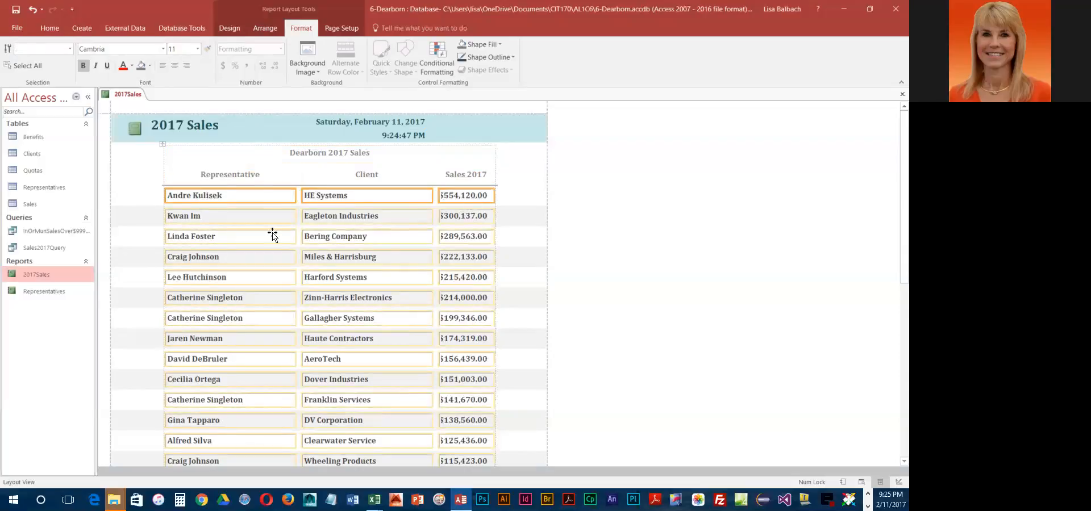
left_click(83, 65)
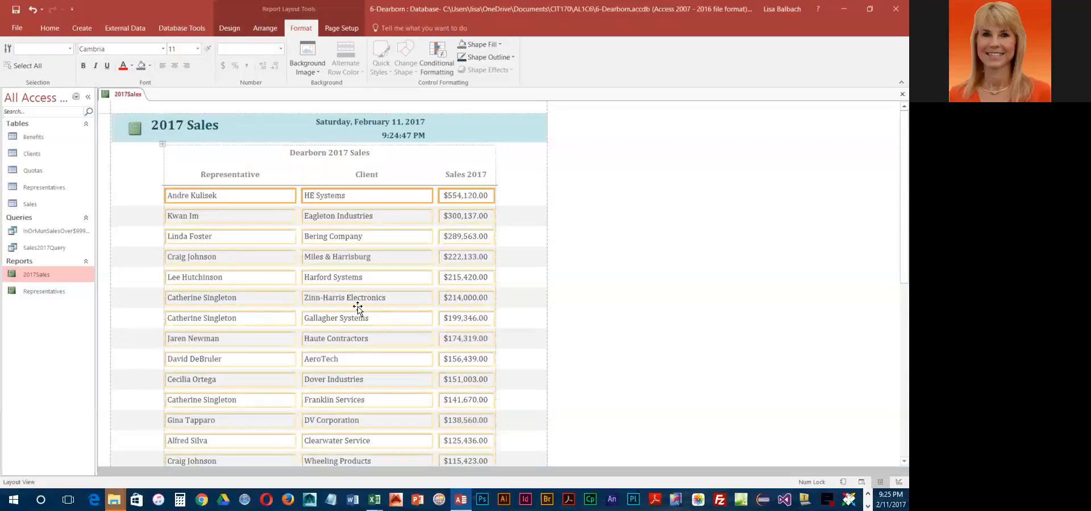
left_click(183, 128)
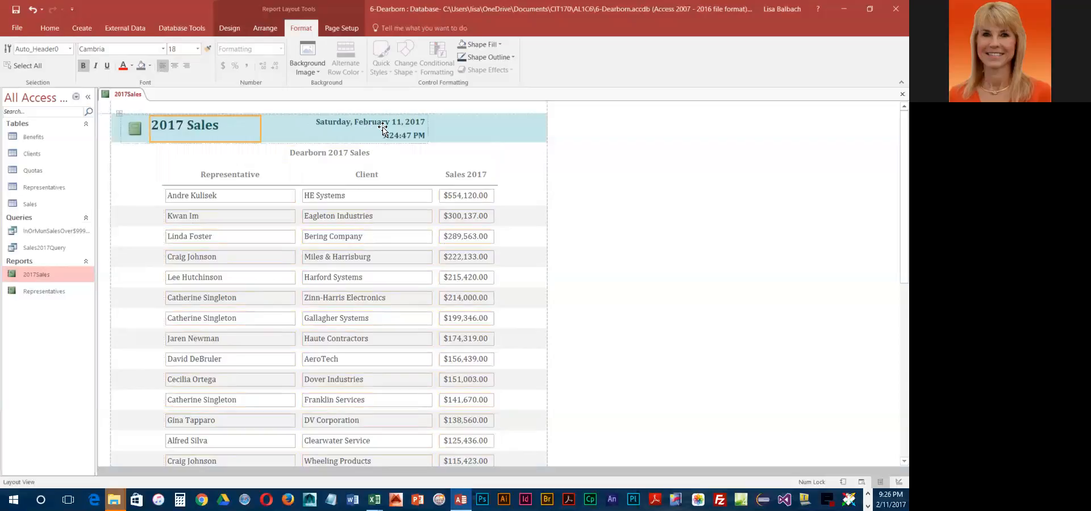
left_click(303, 156)
left_click(252, 176, "shift")
left_click(201, 127, "shift")
left_click(353, 122, "shift")
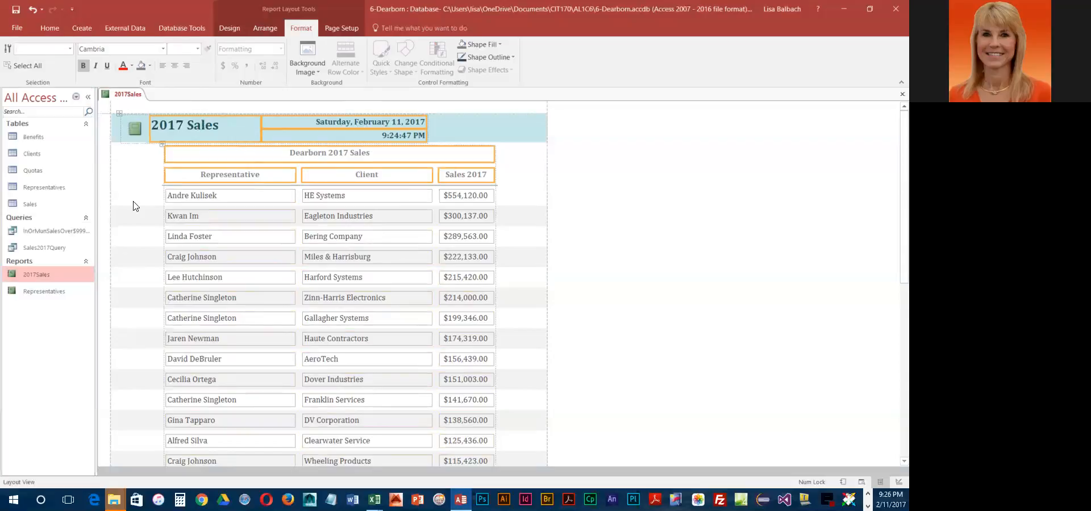
Step: Reduce the currency values in the Sales 2017 column to zero decimal places
left_click(475, 196)
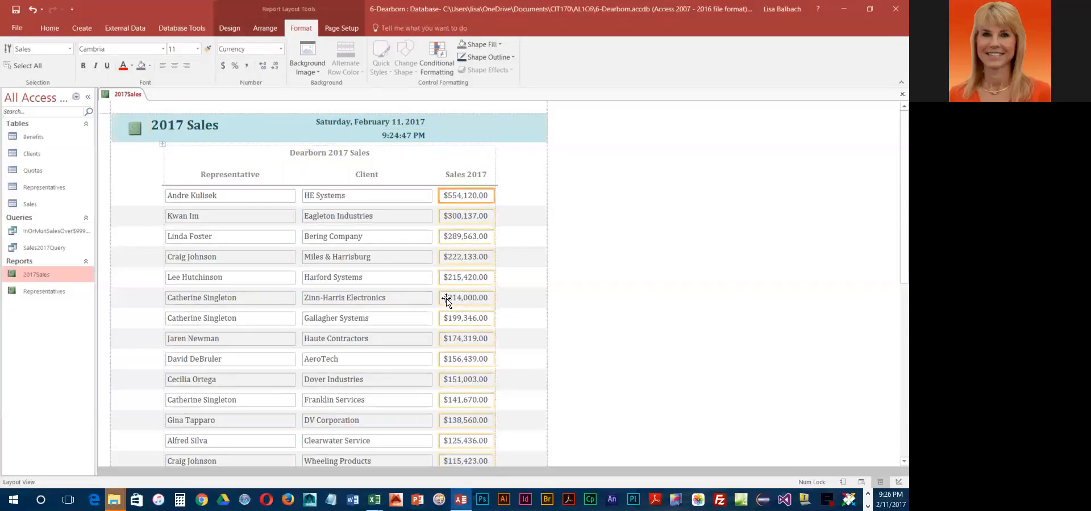
left_click(275, 67)
left_click(274, 68)
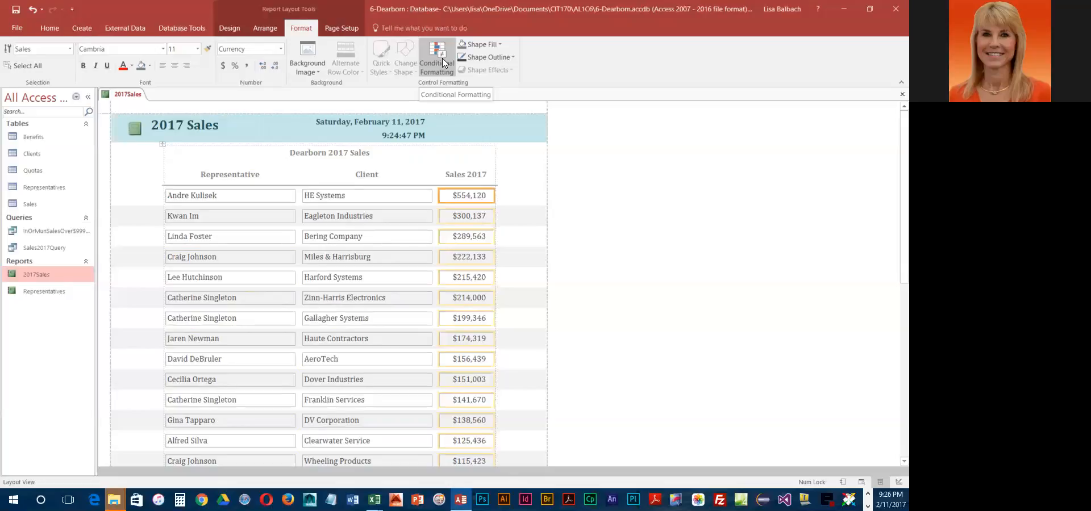
Step: Create a conditional formatting rule giving Sales 2017 values greater than 199999 a light green background
left_click(442, 58)
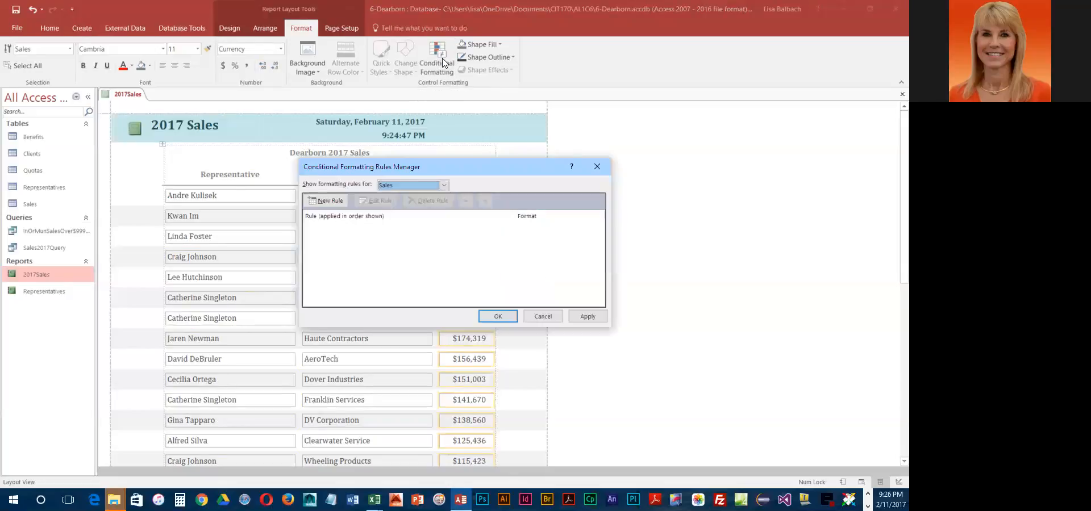
left_click(327, 201)
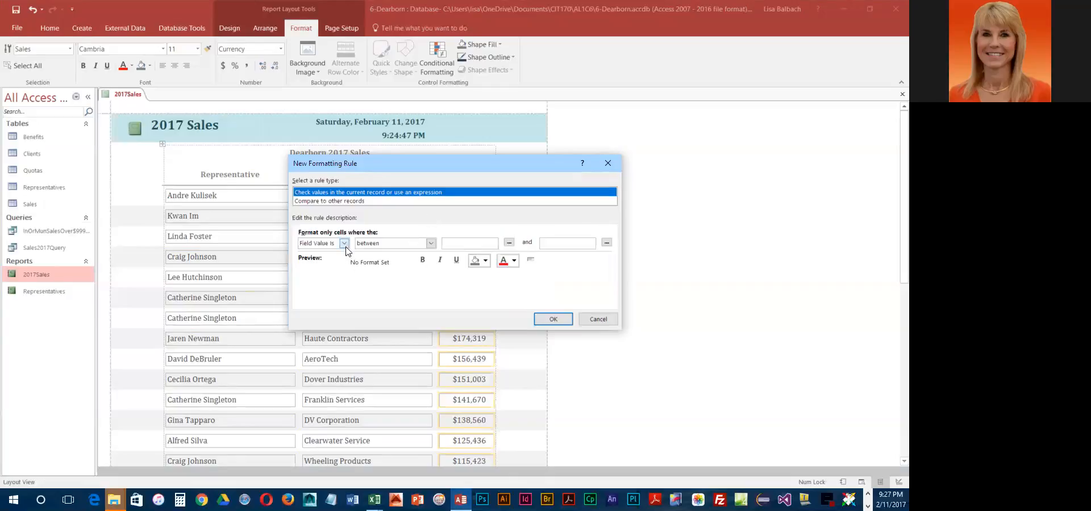
left_click(431, 243)
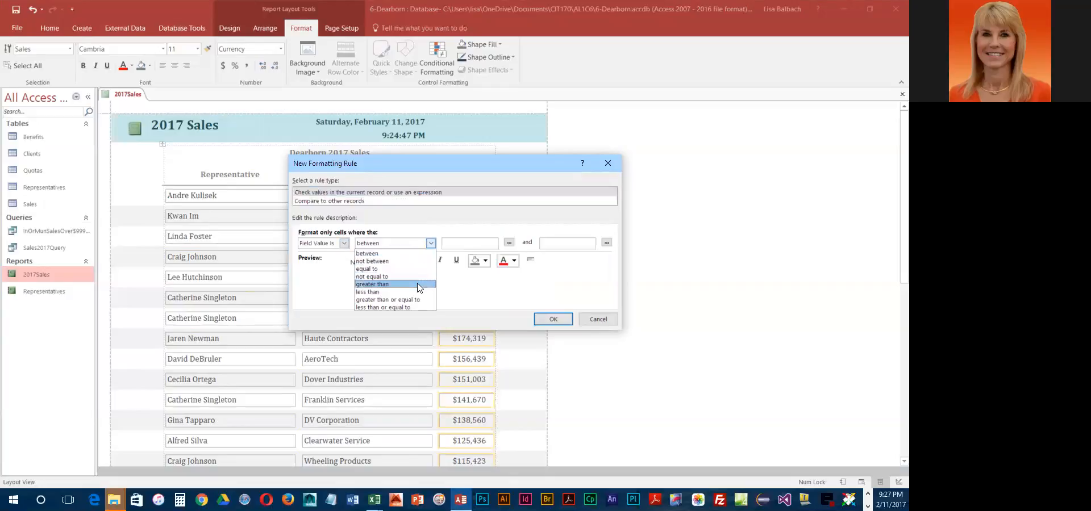
left_click(419, 284)
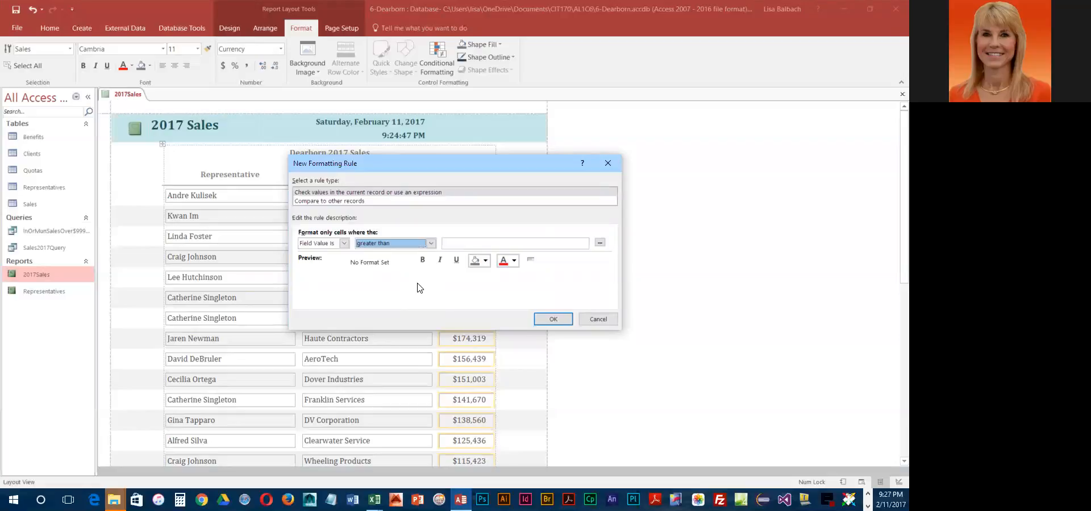
left_click(467, 243)
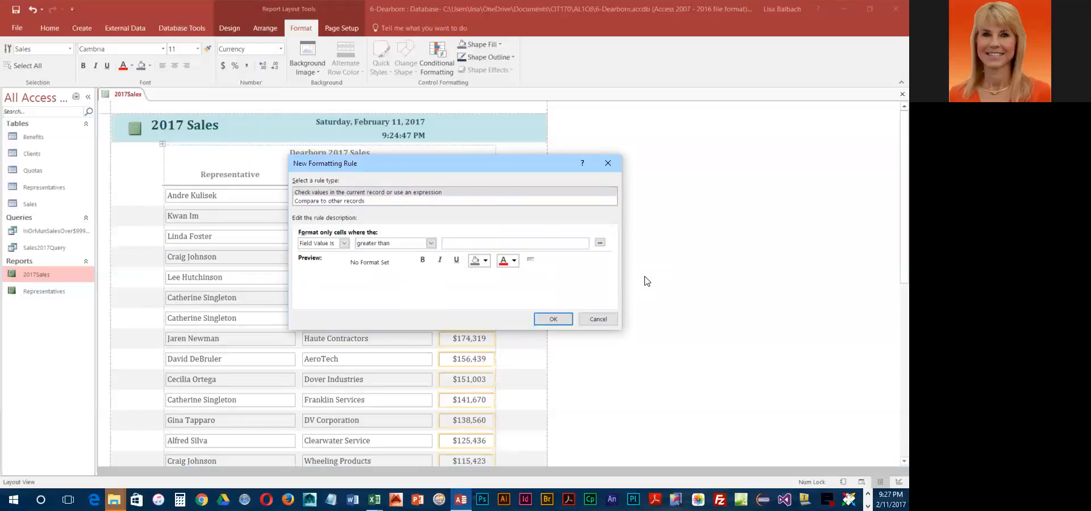
type("199999")
left_click(486, 261)
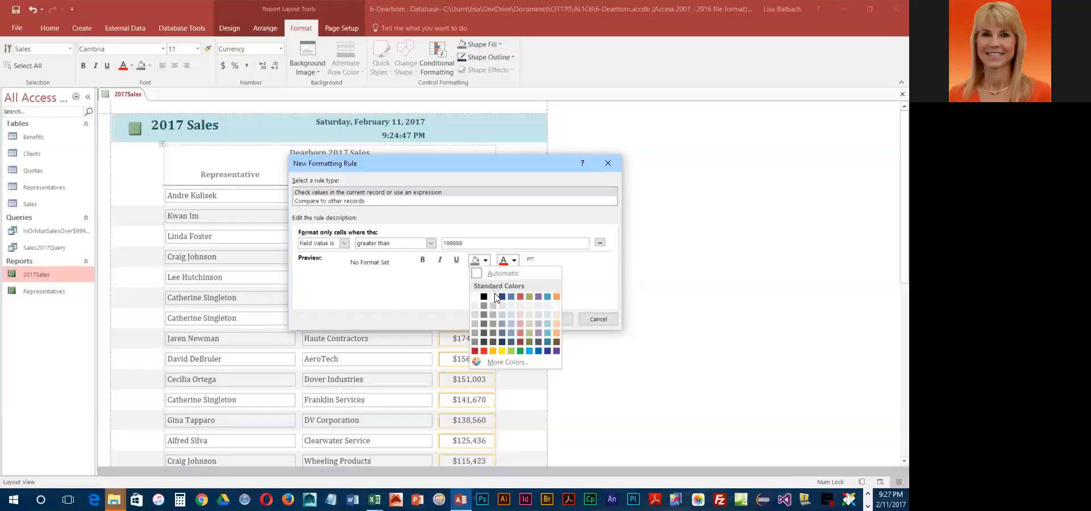
left_click(528, 315)
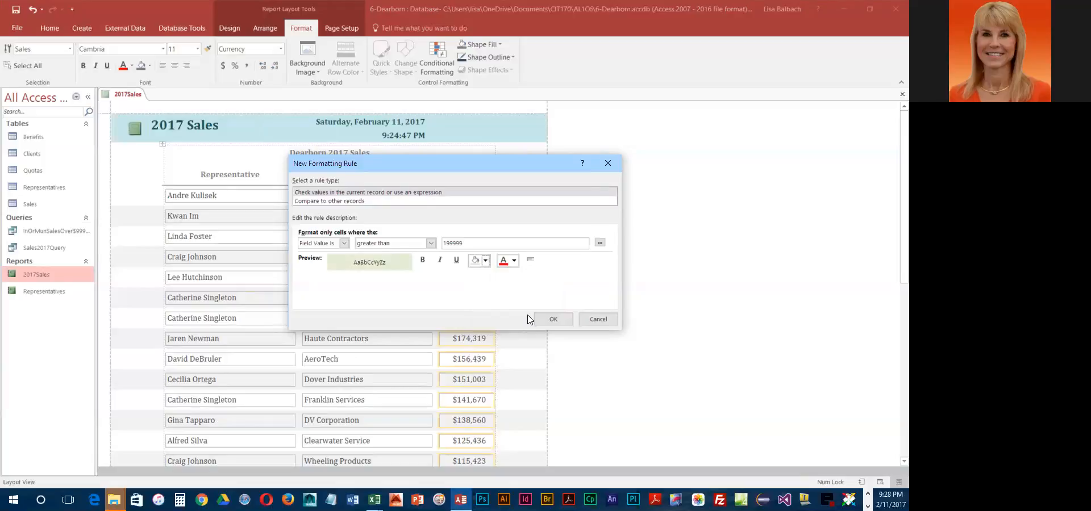
left_click(547, 319)
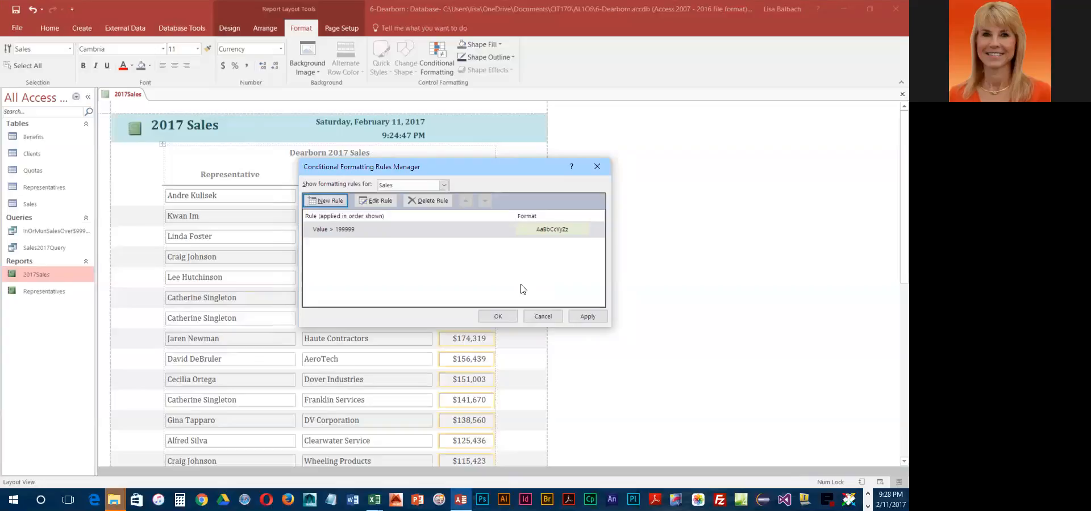
Step: Add a second conditional formatting rule giving sales values less than 200000 a light red background, and apply both rules
left_click(318, 204)
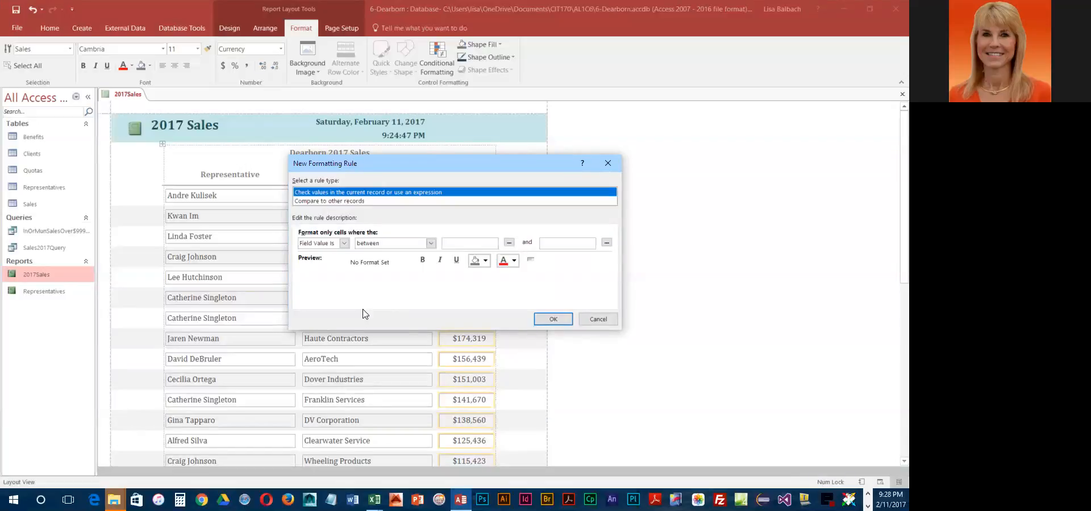
left_click(431, 244)
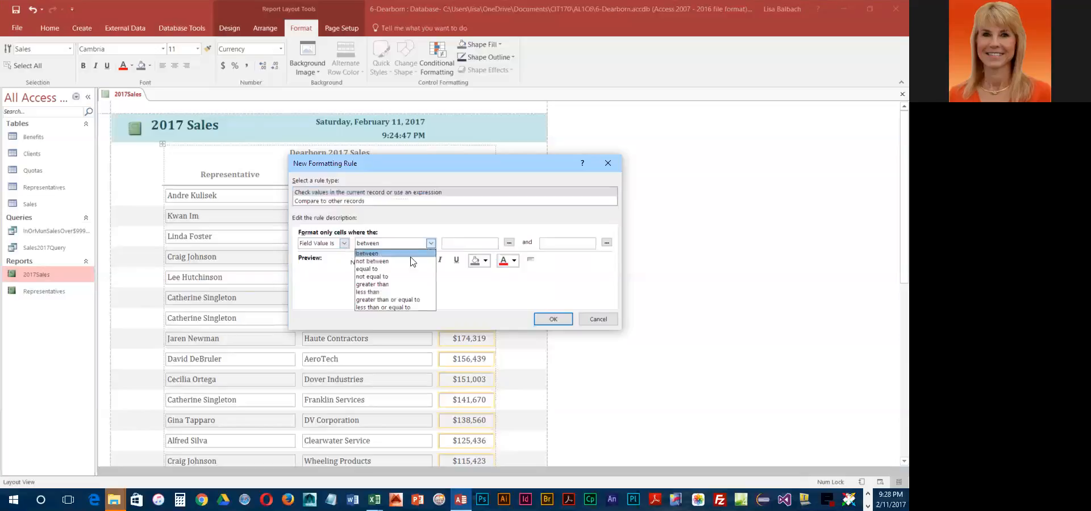
left_click(387, 292)
left_click(499, 246)
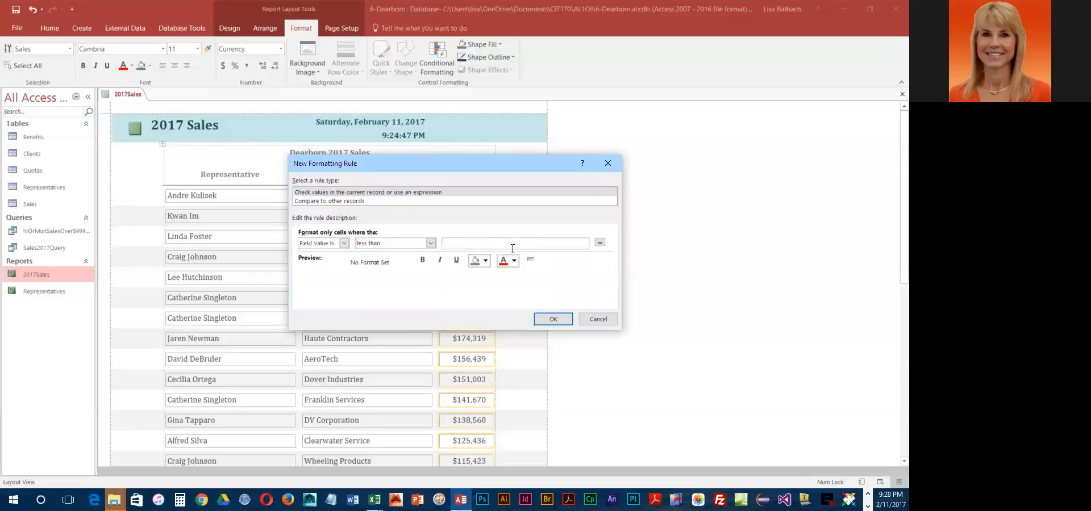
type("200000")
left_click(486, 261)
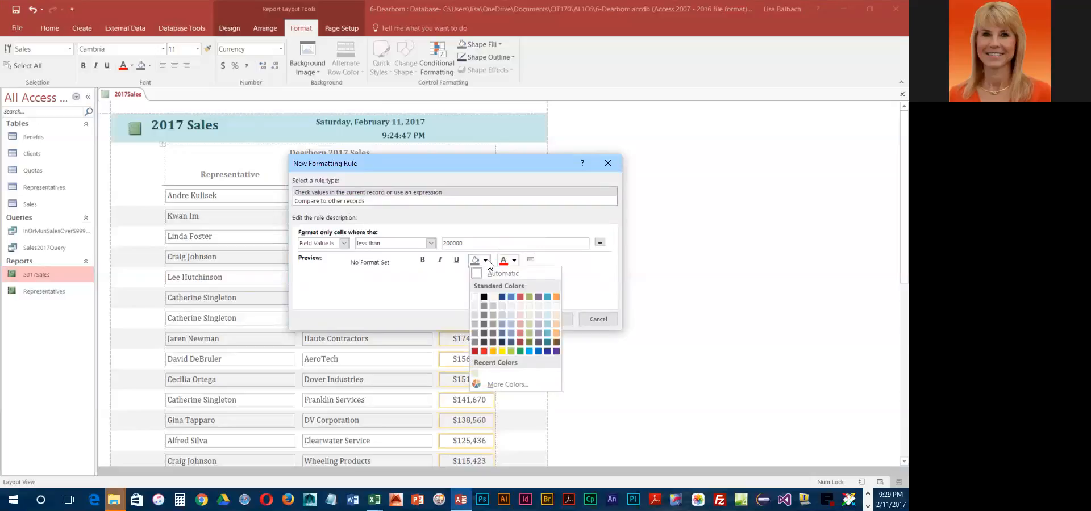
left_click(522, 315)
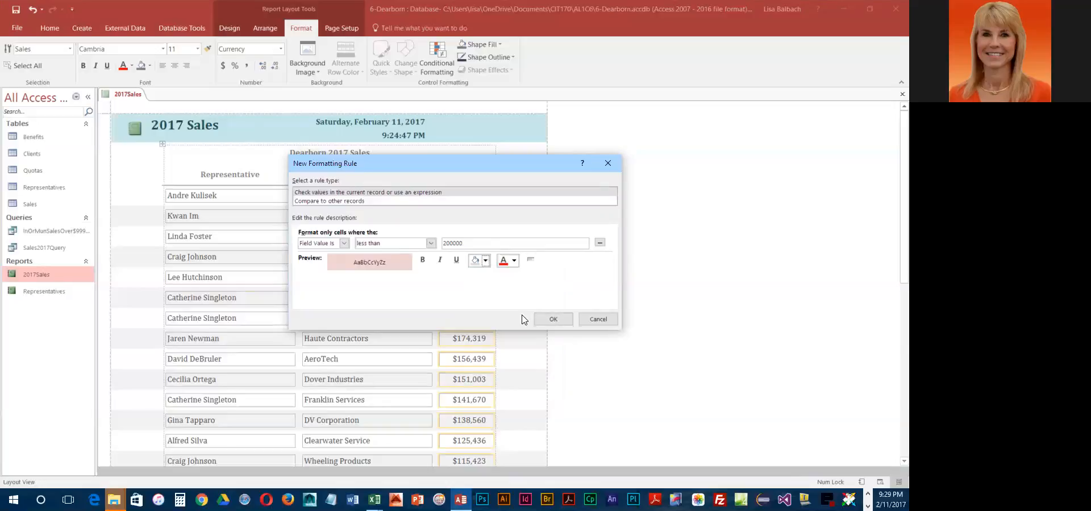
left_click(554, 319)
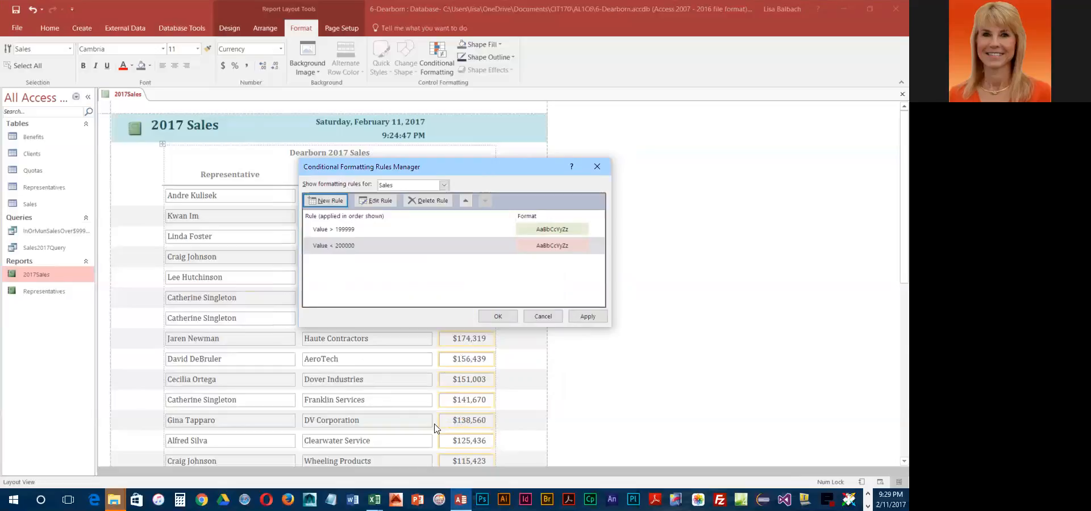
left_click(498, 317)
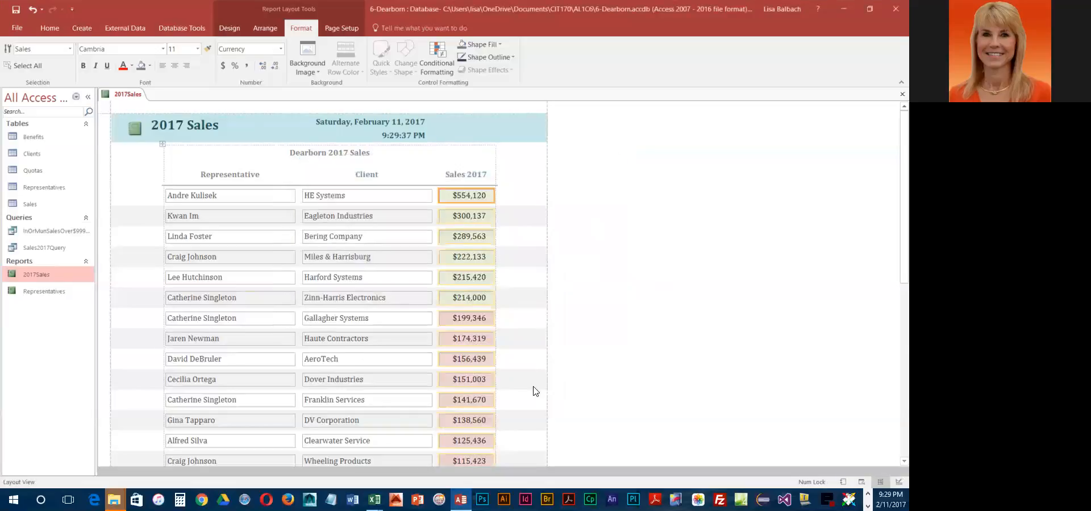
Step: Add a Sum total for the Sales 2017 column of the report
scroll(512, 278, "down", 5)
scroll(510, 293, "down", 4)
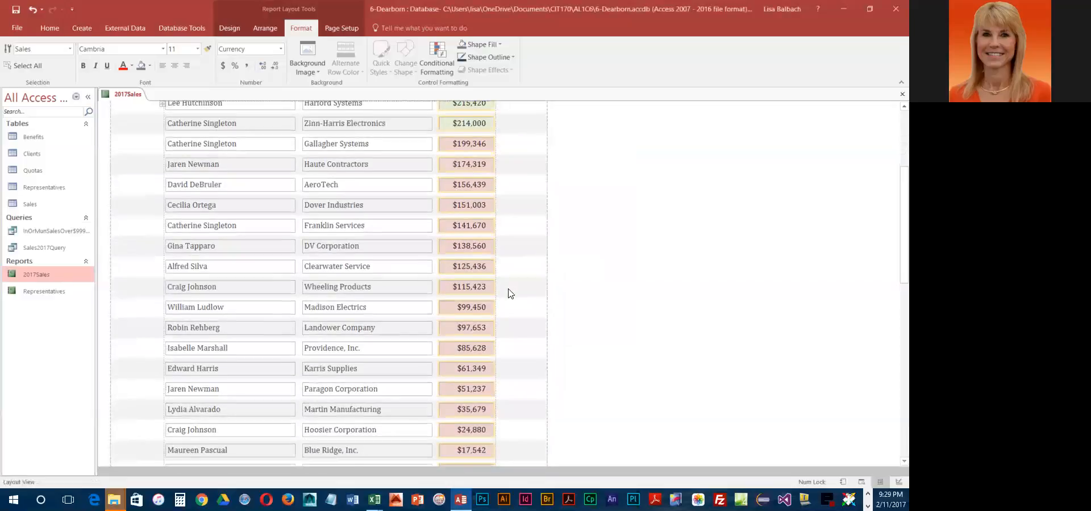
scroll(509, 293, "up", 8)
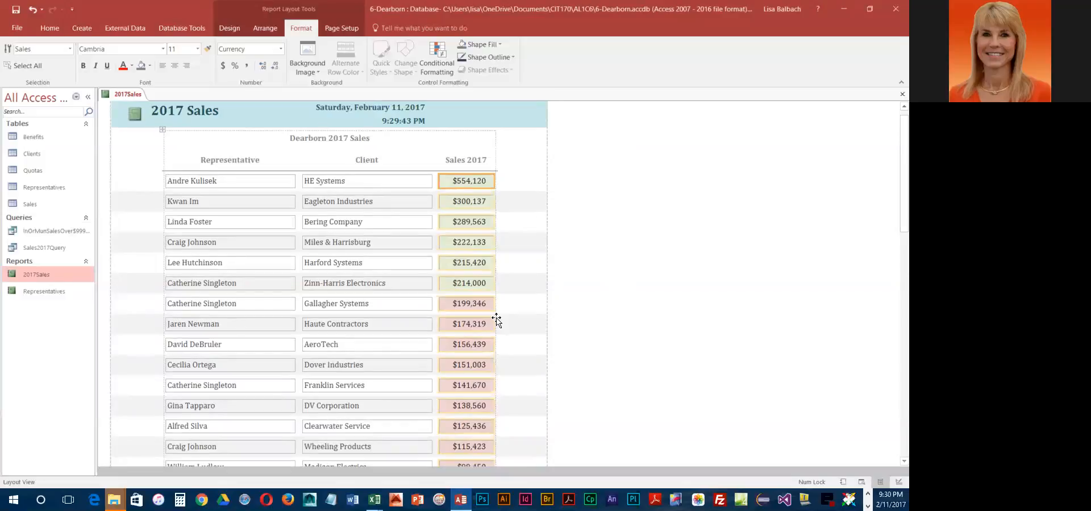
scroll(497, 321, "down", 1)
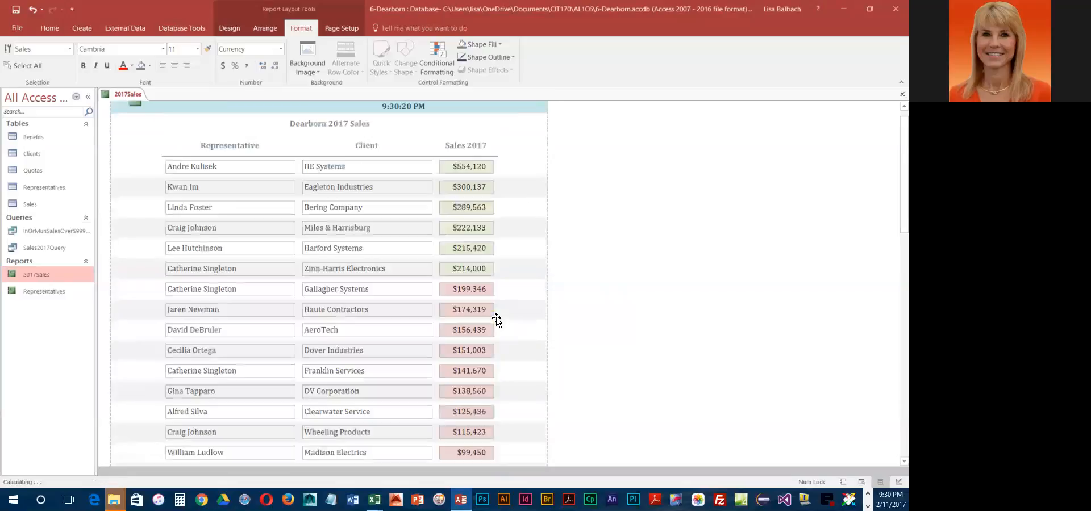
scroll(486, 346, "down", 3)
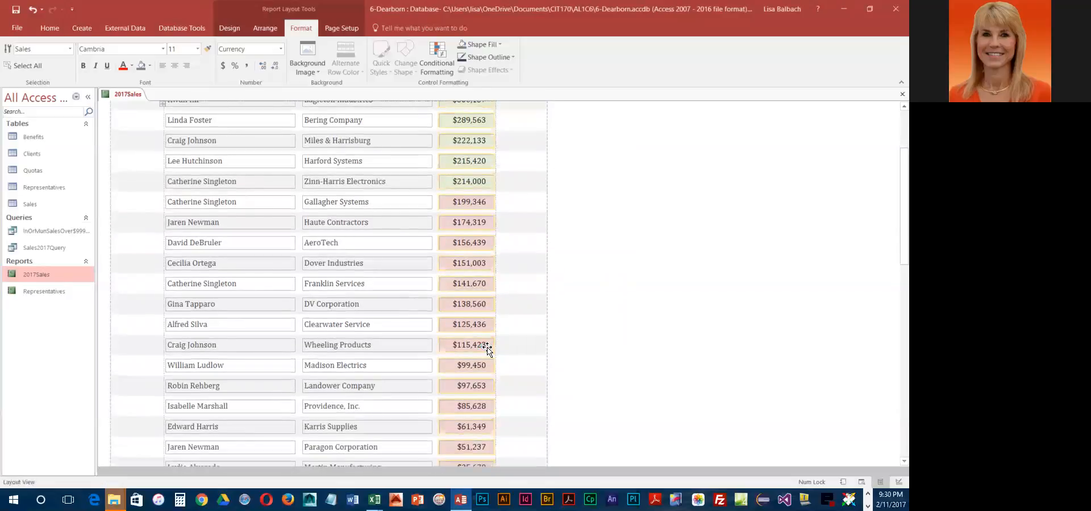
scroll(487, 346, "up", 3)
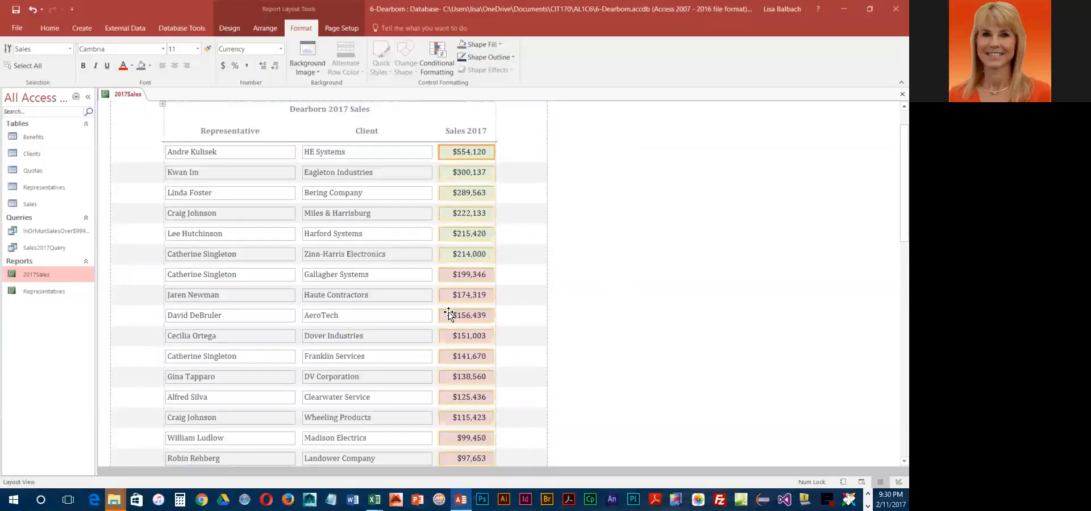
left_click(461, 131)
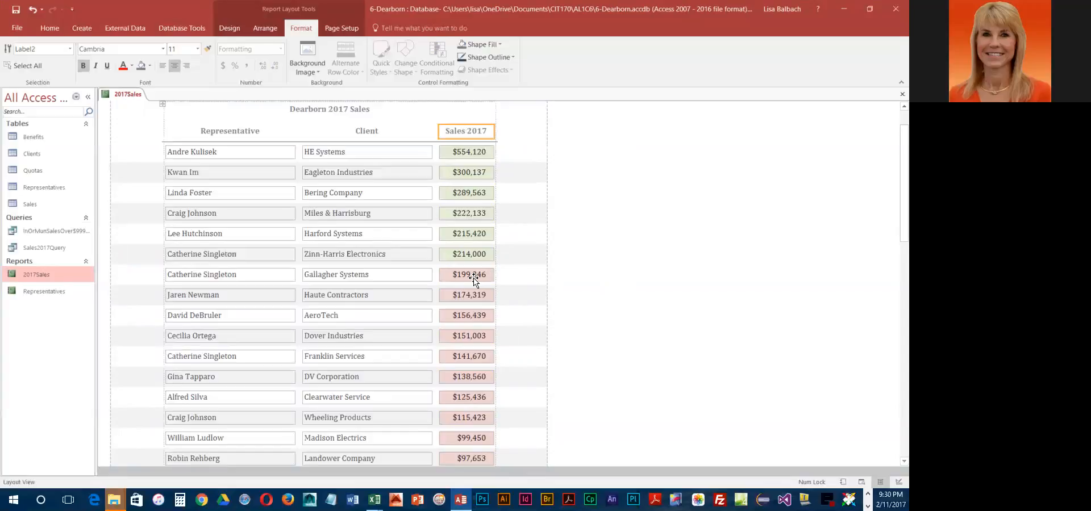
left_click(230, 29)
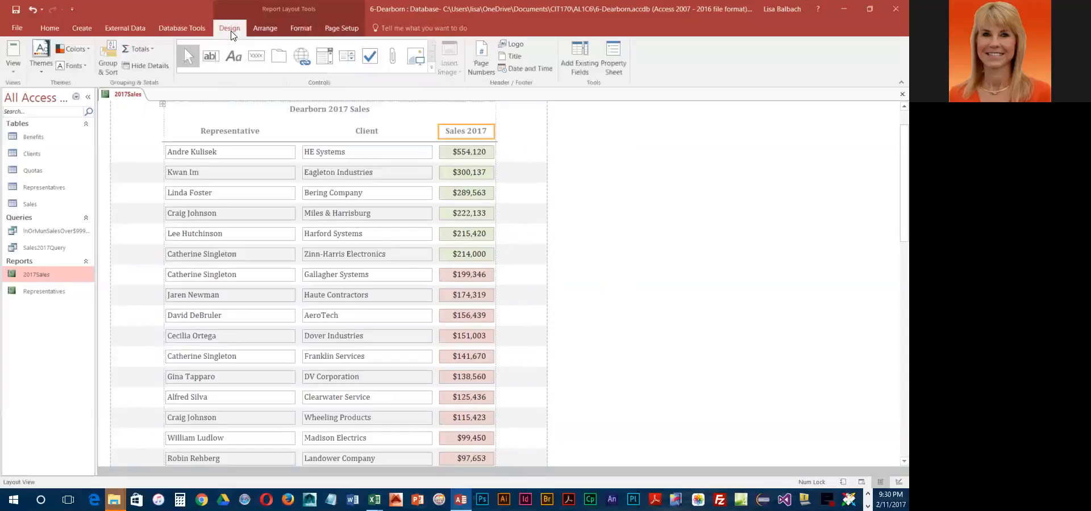
left_click(139, 48)
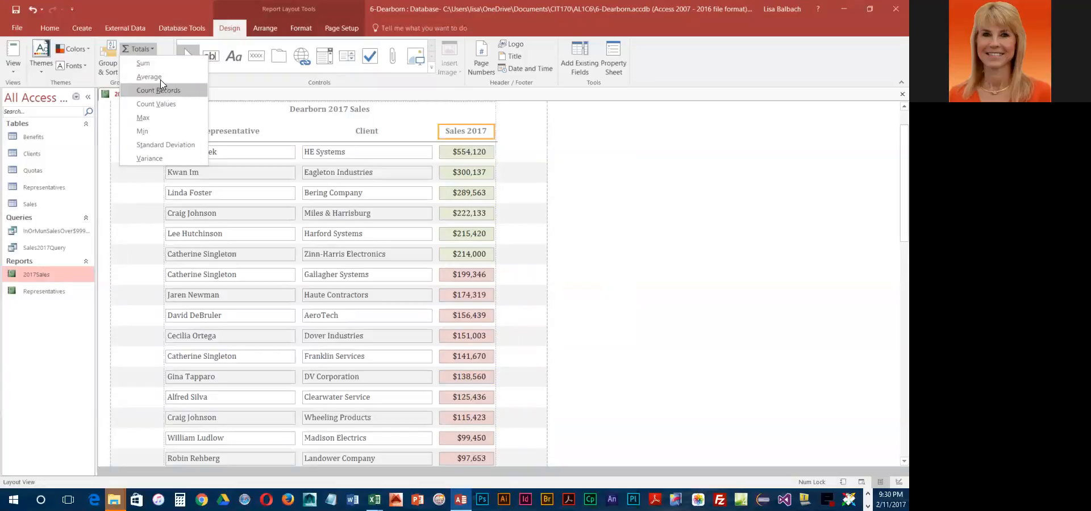
left_click(161, 66)
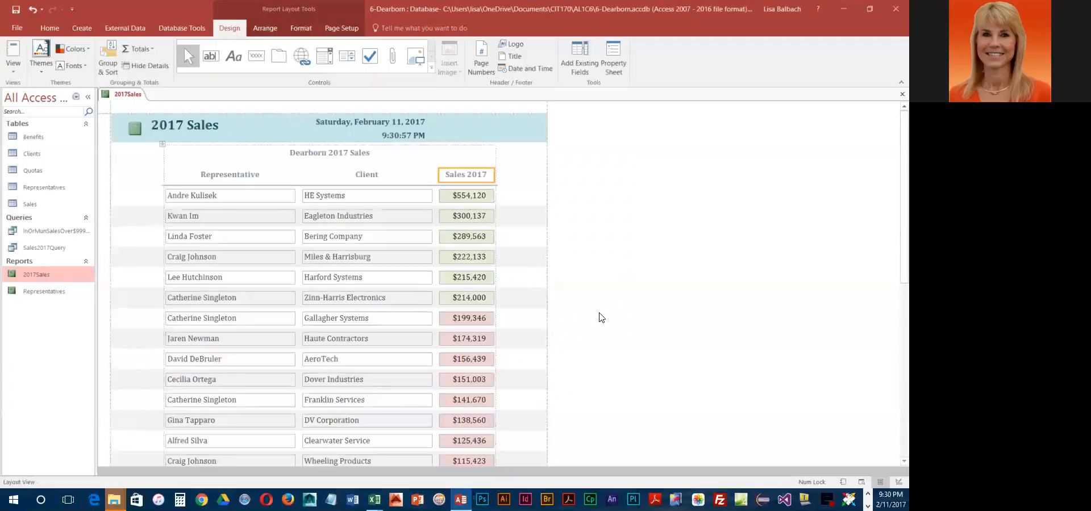
scroll(531, 348, "down", 5)
scroll(530, 348, "down", 3)
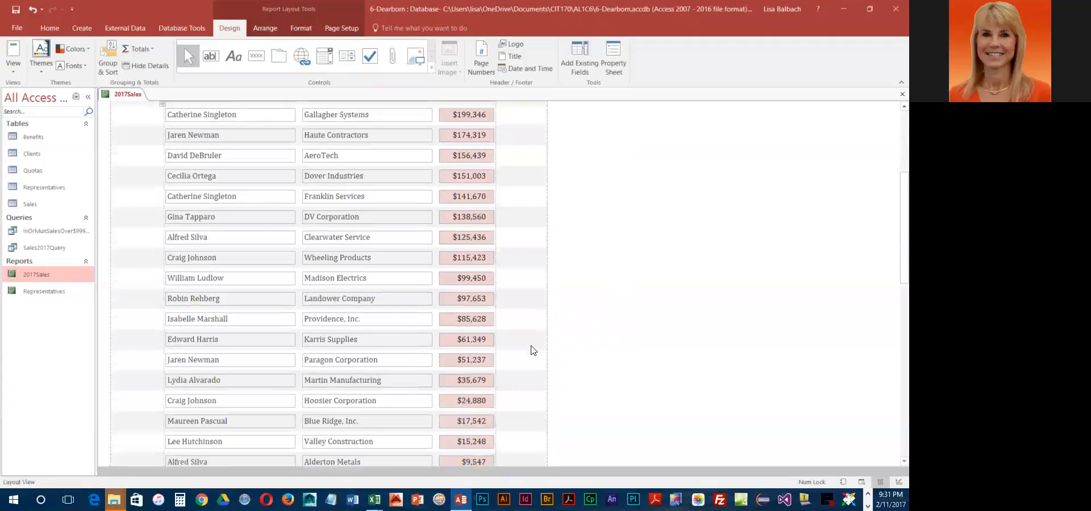
Step: Increase the height of the total's box below the Sales 2017 column so the full amount fits
left_click(492, 459)
scroll(492, 458, "down", 2)
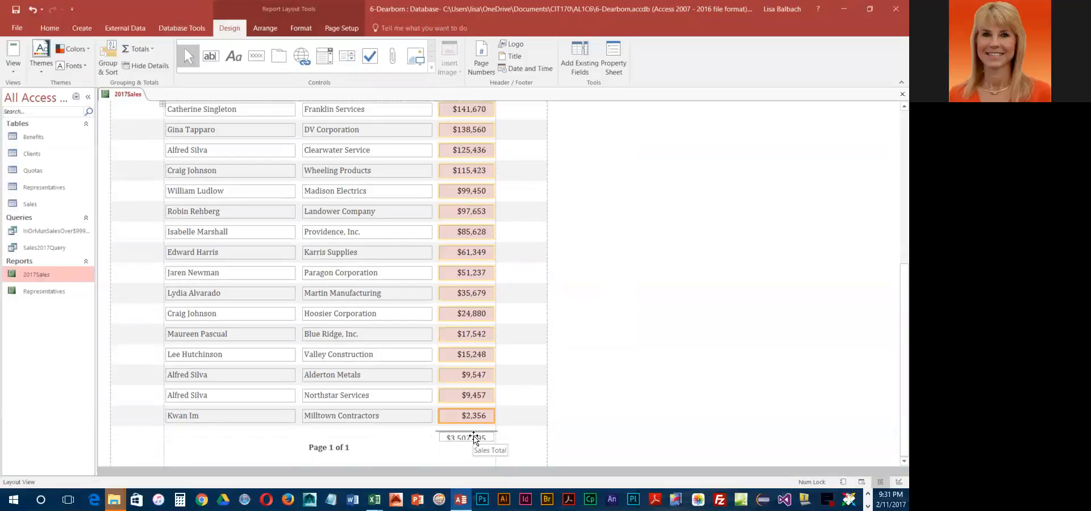
left_click(471, 439)
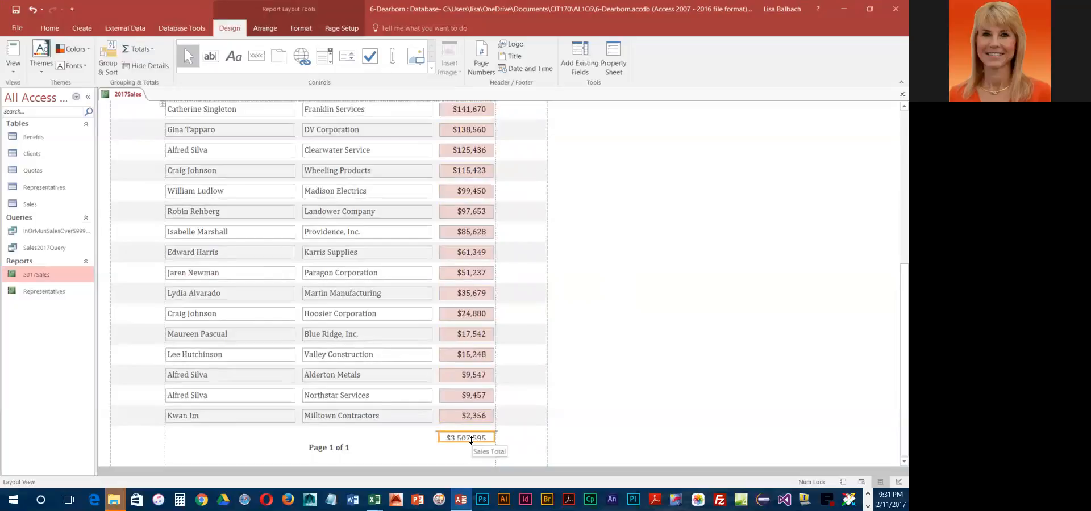
scroll(472, 441, "down", 3)
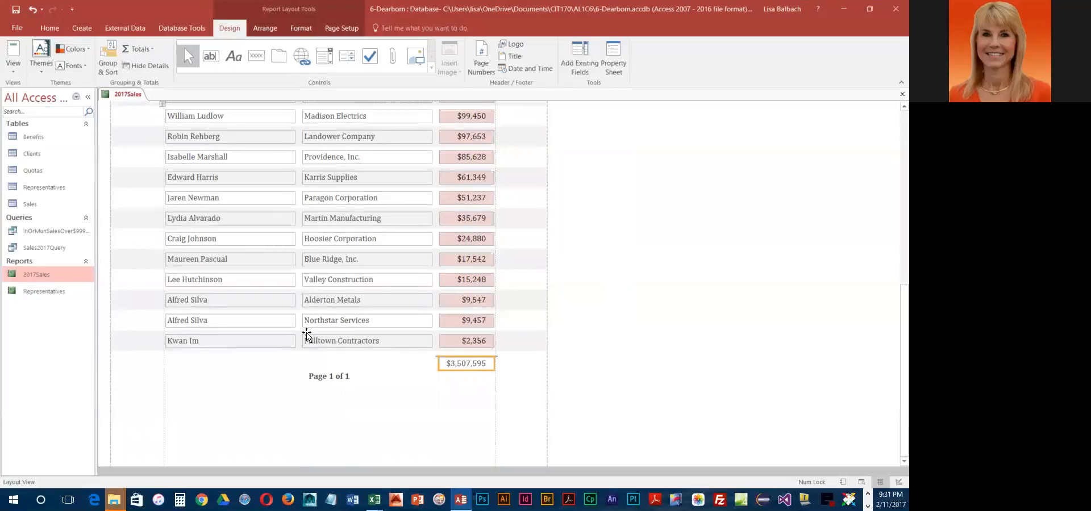
Step: Set the report's top page margin to 0.5 inches
scroll(306, 334, "up", 2)
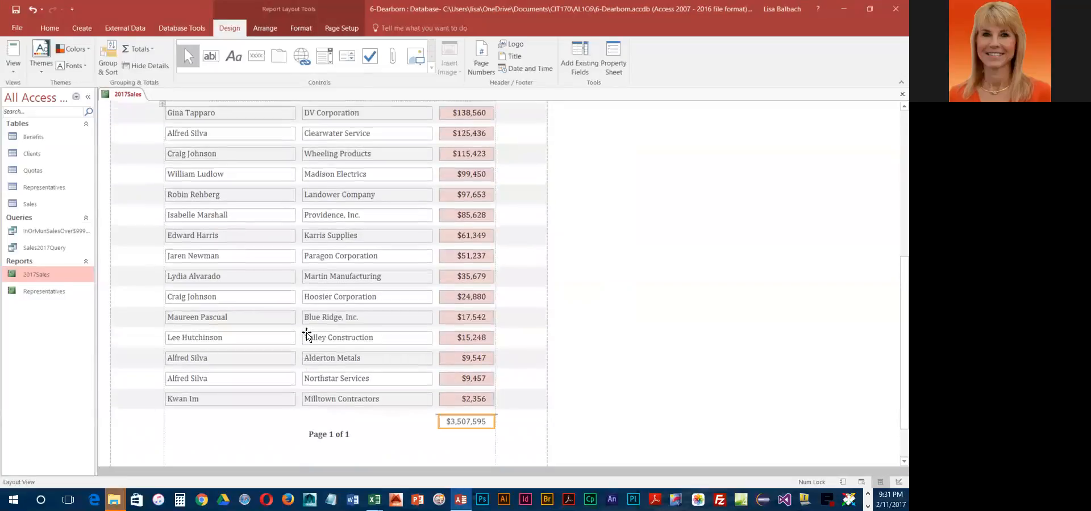
scroll(306, 335, "up", 2)
scroll(306, 334, "up", 5)
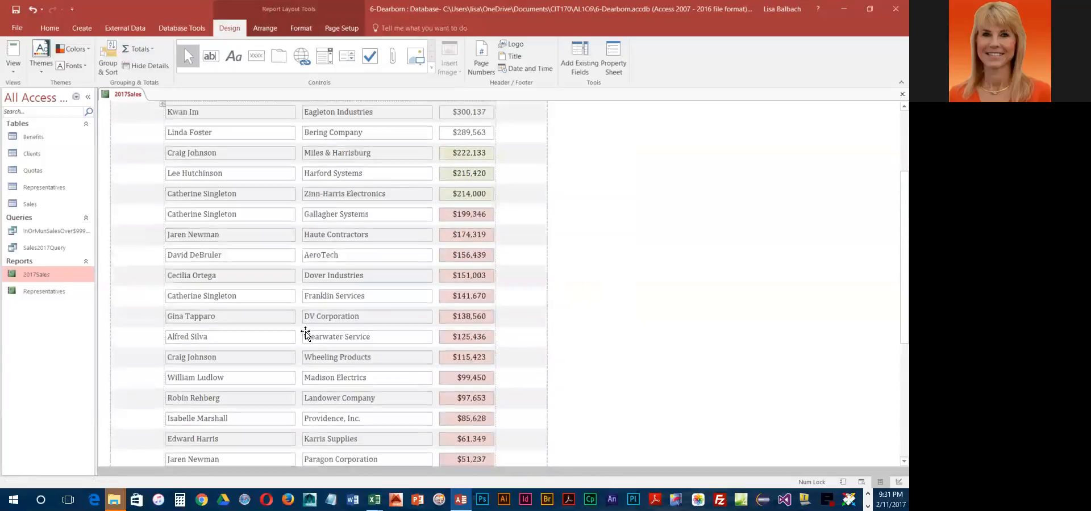
left_click(230, 175)
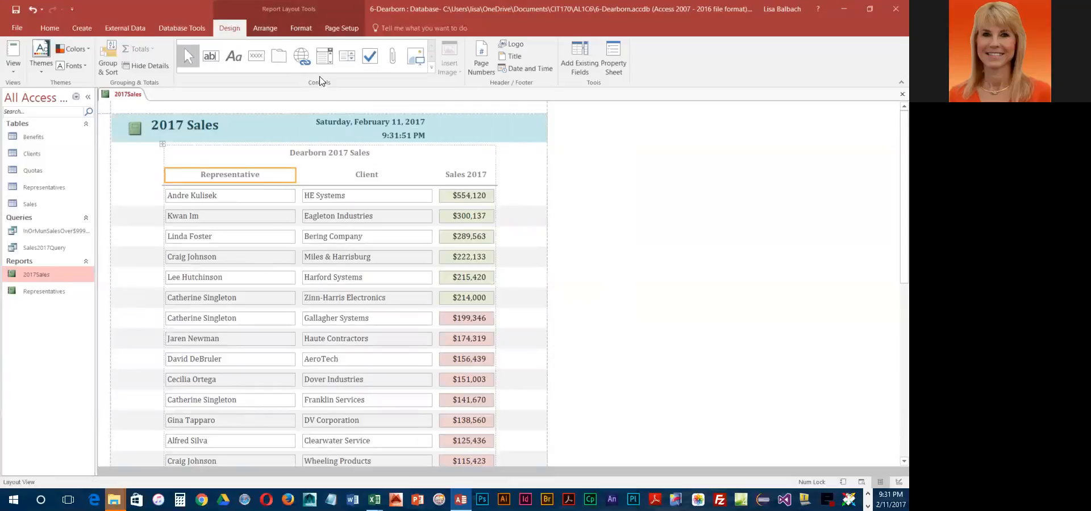
left_click(342, 29)
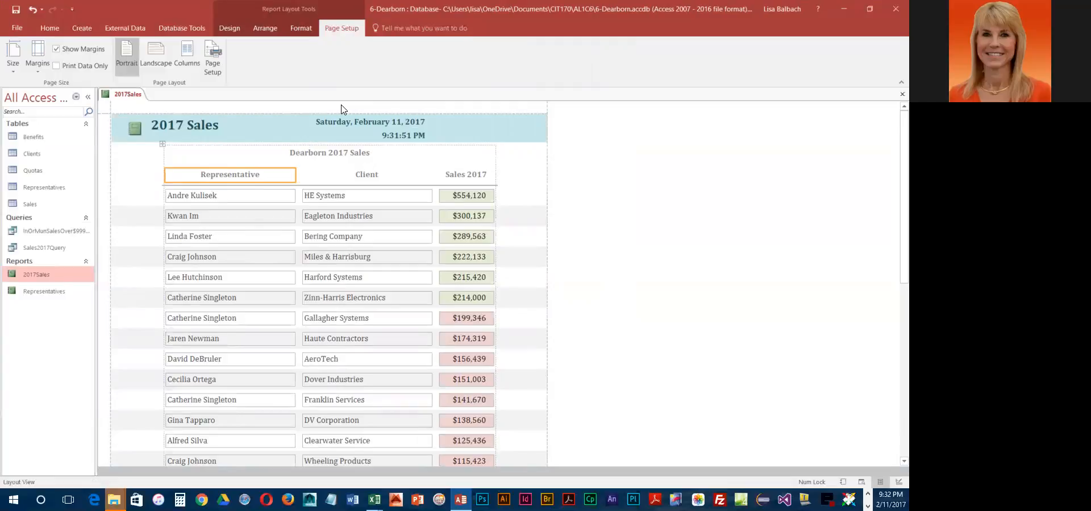
left_click(216, 59)
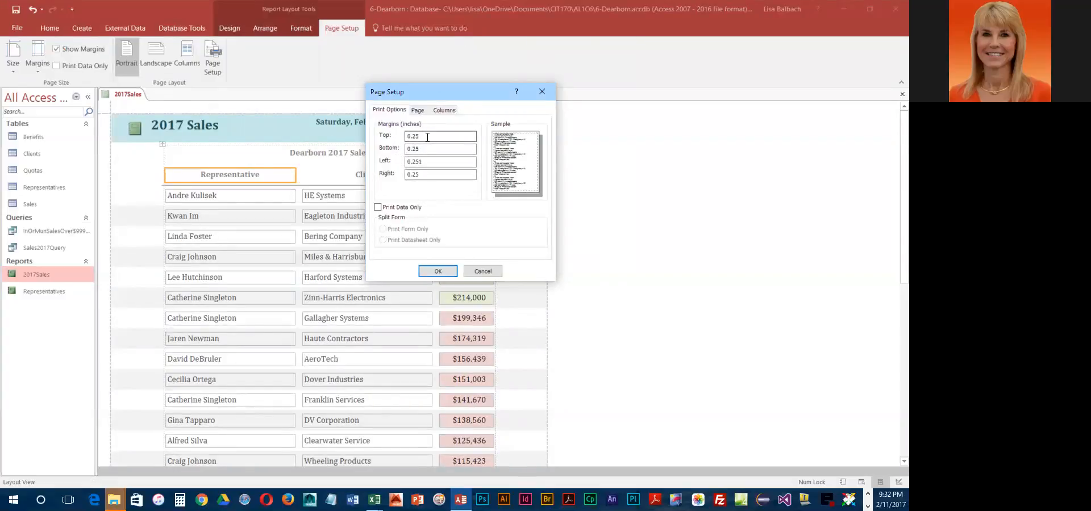
left_click_drag(427, 137, 407, 137)
type(".5")
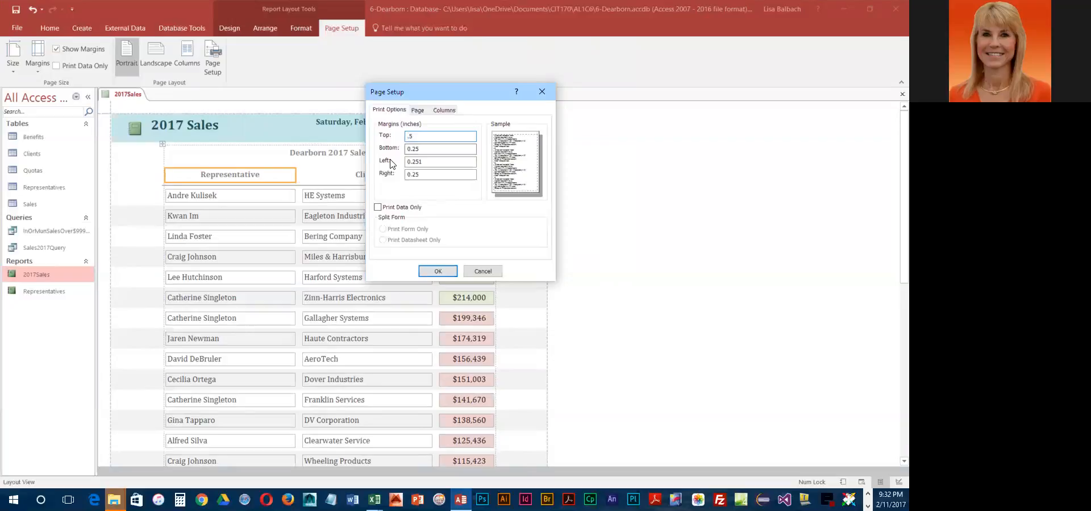
left_click(447, 274)
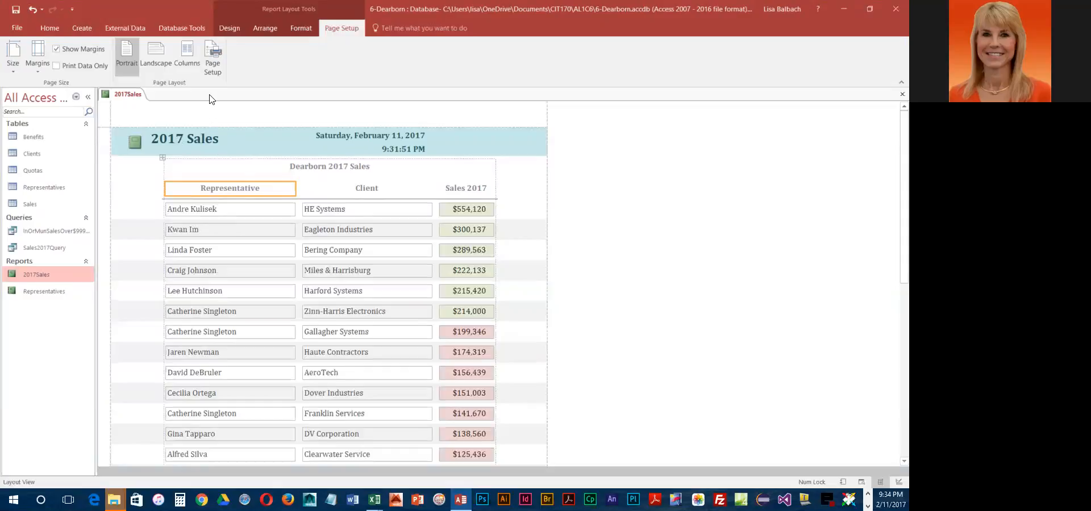
Step: Change the report's paper size to Legal 8.5" x 14" and check the page length in Print Preview
left_click(10, 70)
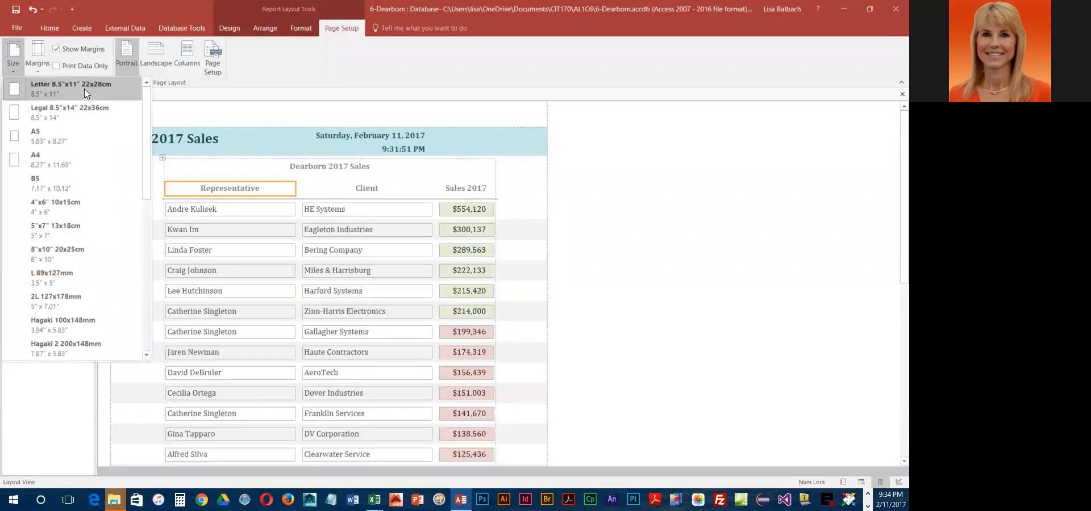
left_click(78, 111)
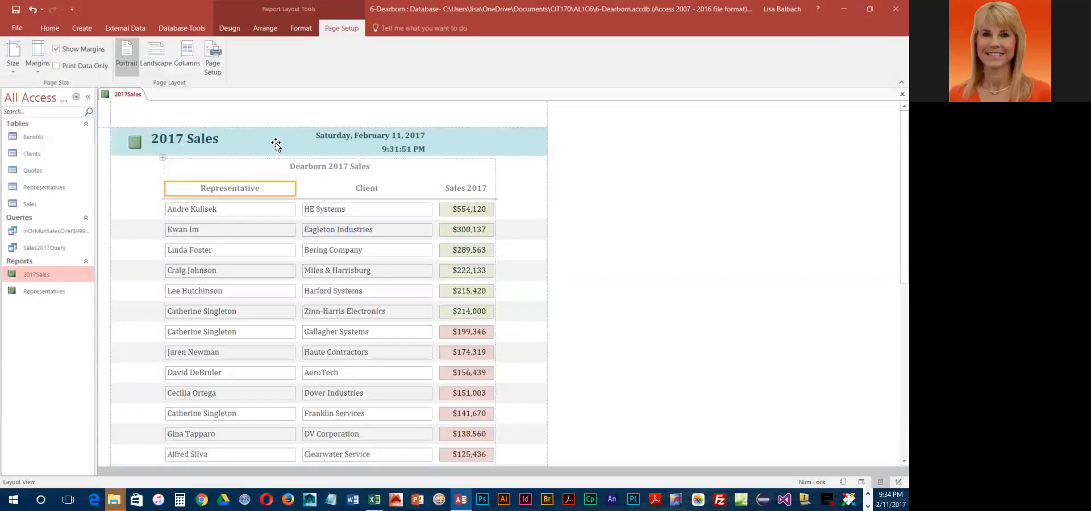
left_click(227, 28)
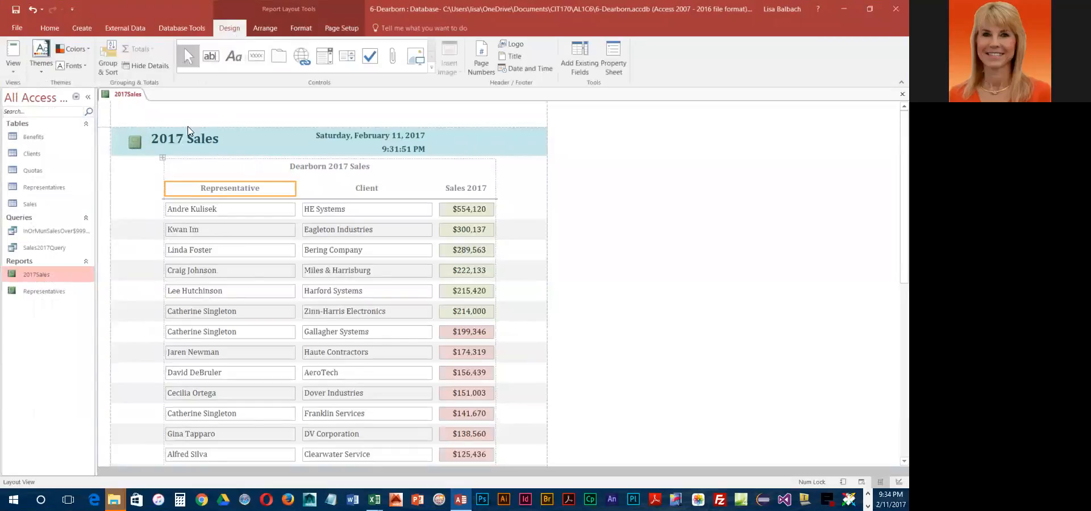
left_click(13, 64)
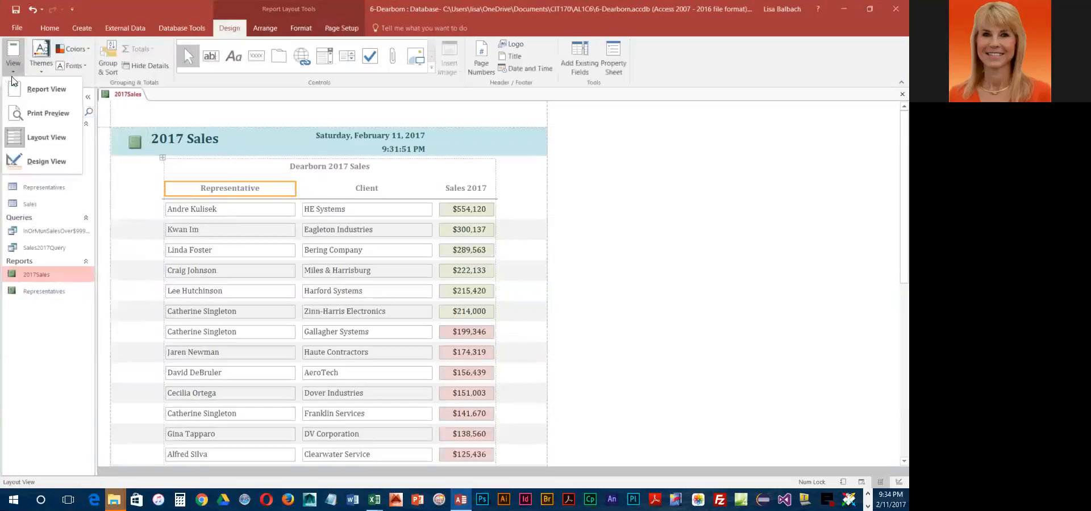
left_click(33, 113)
scroll(358, 278, "down", 5)
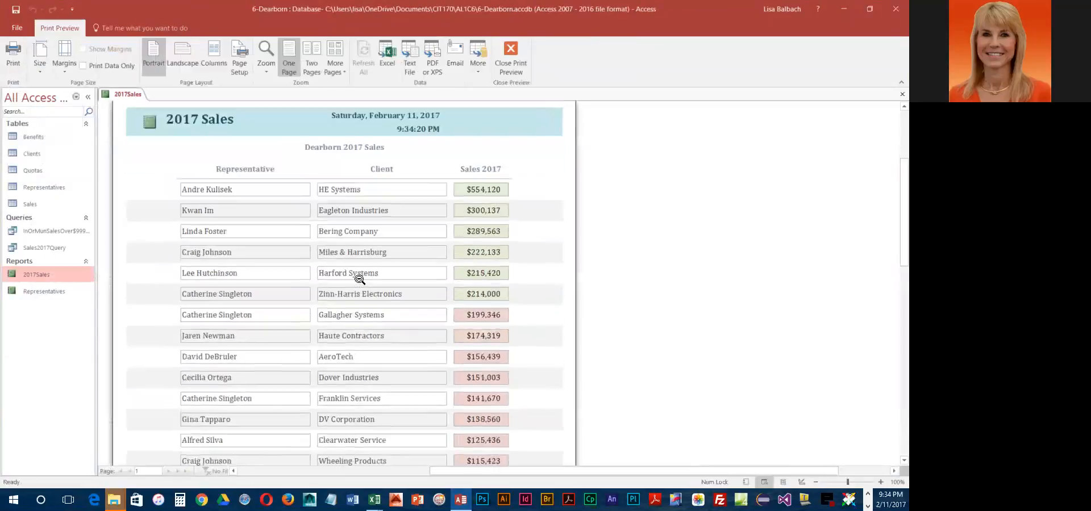
scroll(360, 317, "down", 10)
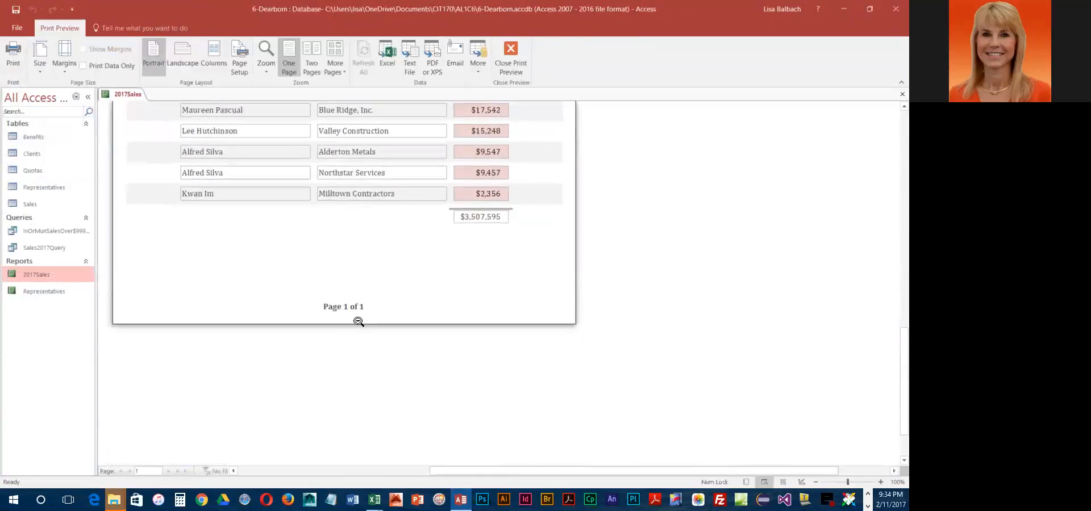
scroll(358, 321, "up", 15)
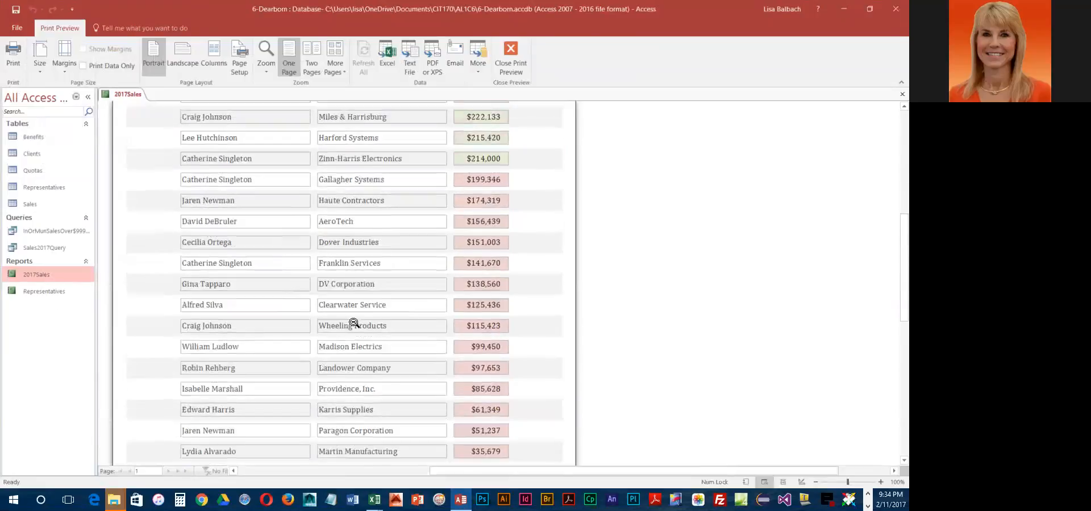
scroll(449, 213, "down", 3)
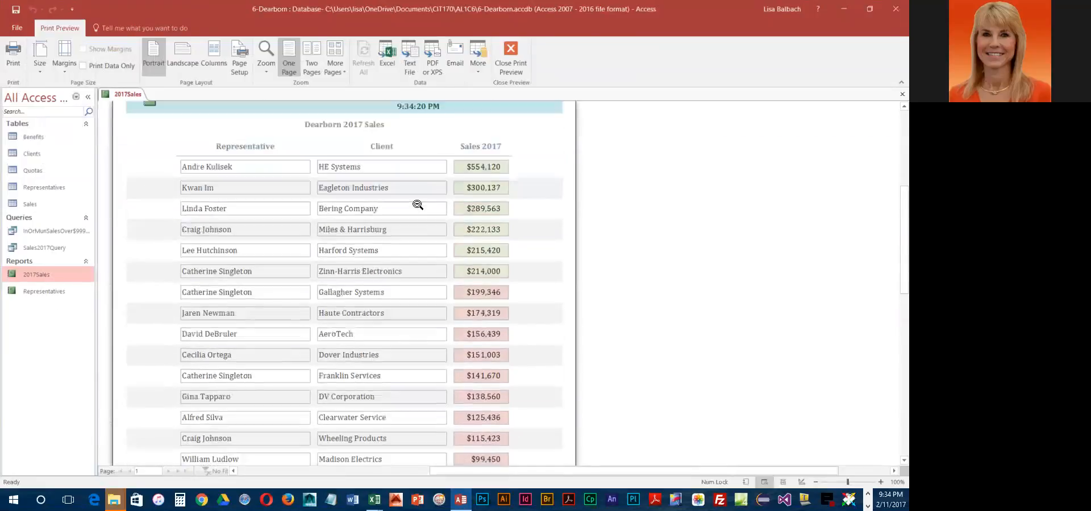
left_click(514, 79)
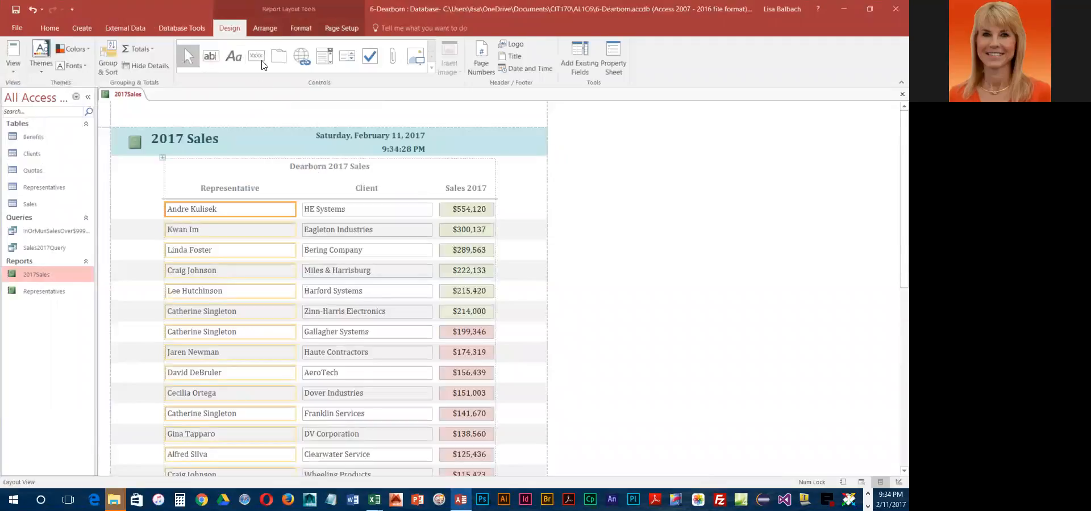
Step: Return the report's paper size to Letter 8.5" x 11"
left_click(340, 31)
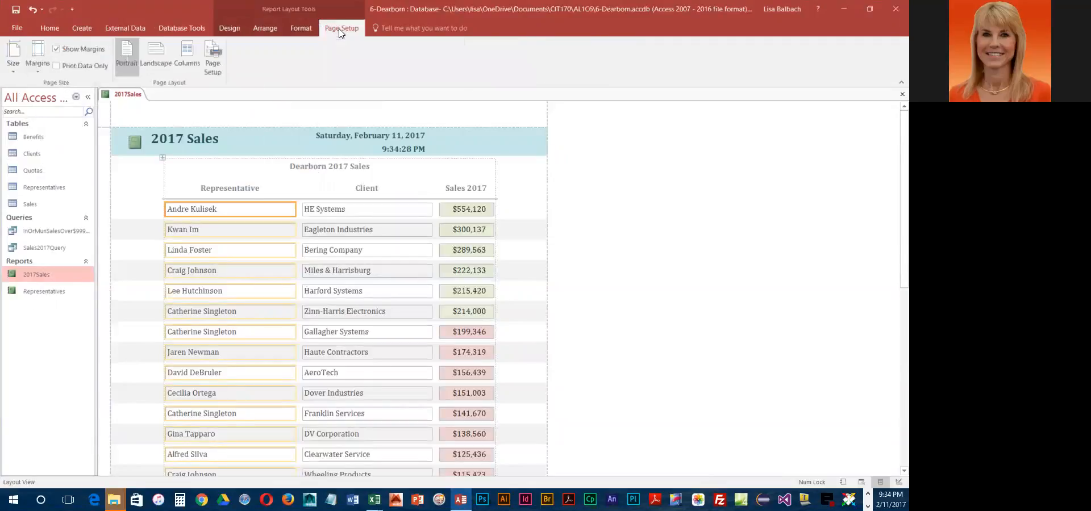
left_click(12, 63)
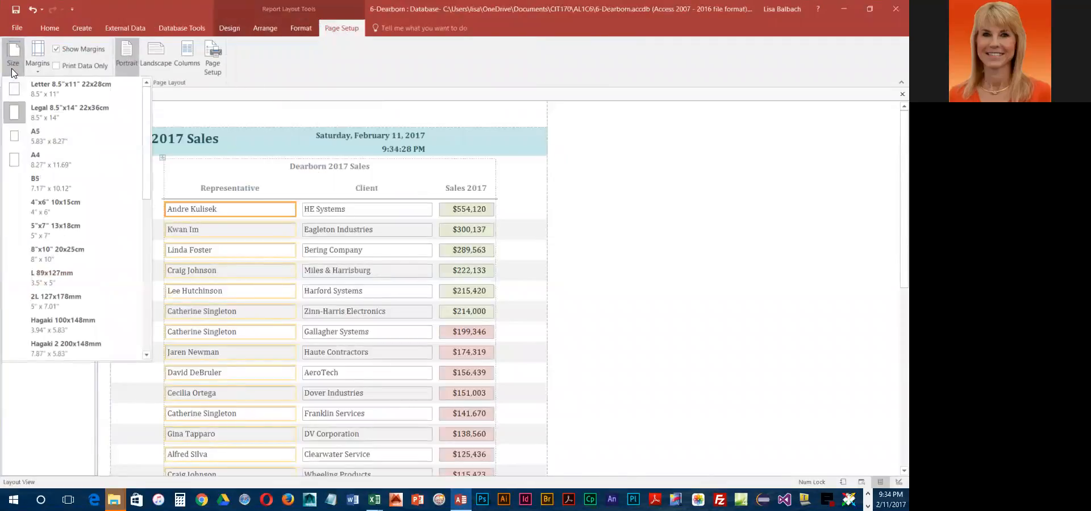
left_click(49, 86)
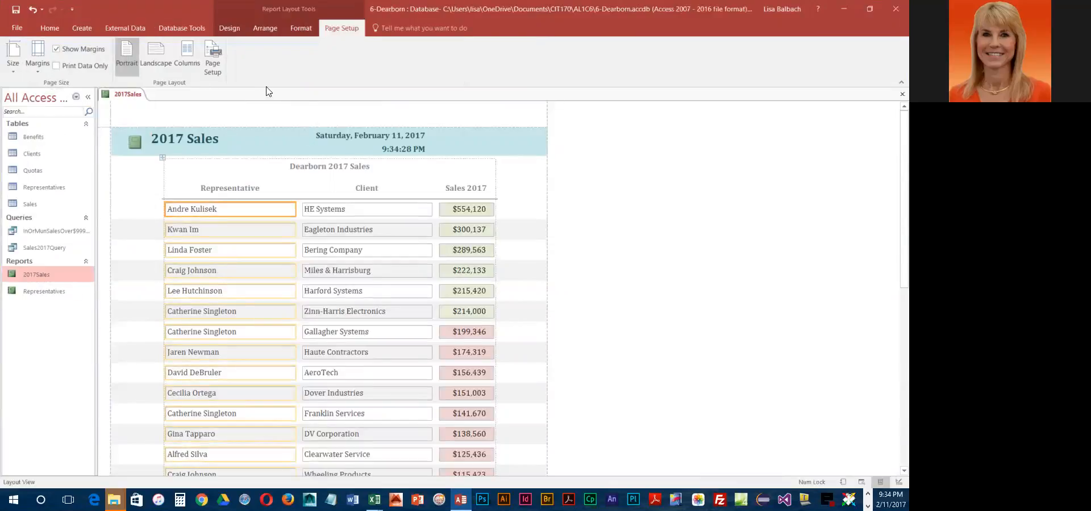
Step: Examine the first and second pages of the report in Print Preview and return to Layout View
left_click(229, 29)
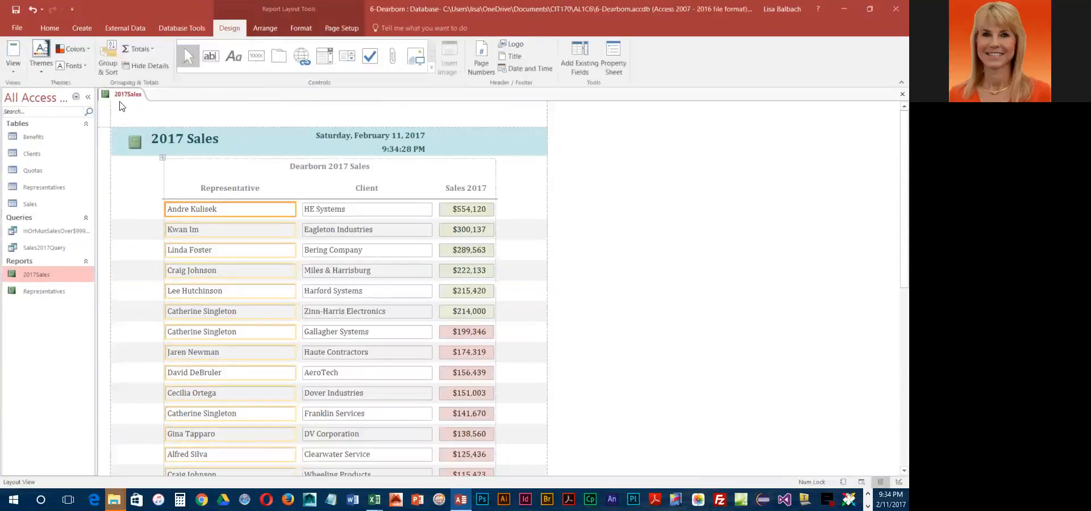
left_click(13, 63)
left_click(29, 124)
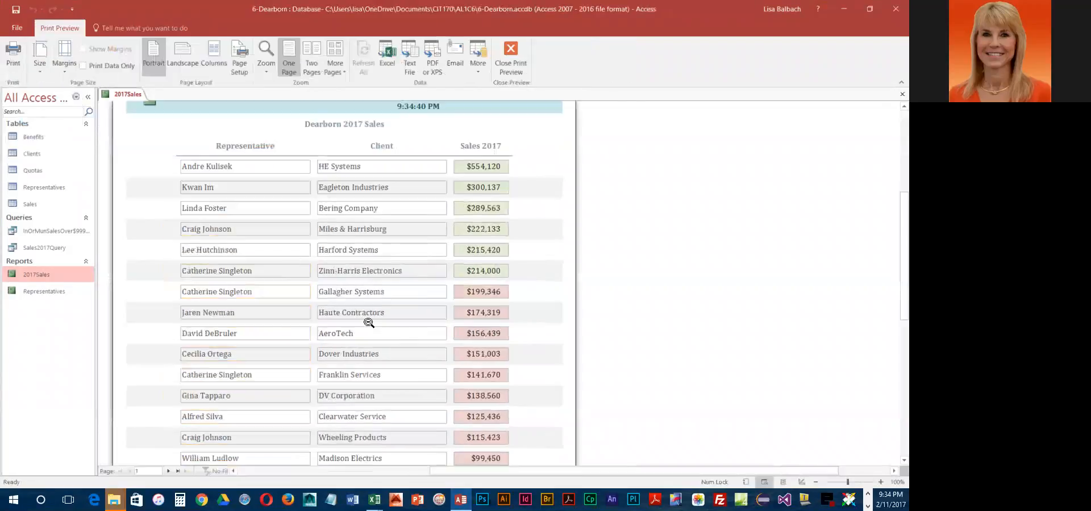
scroll(366, 256, "down", 10)
scroll(359, 340, "down", 2)
scroll(360, 341, "up", 2)
scroll(346, 366, "up", 10)
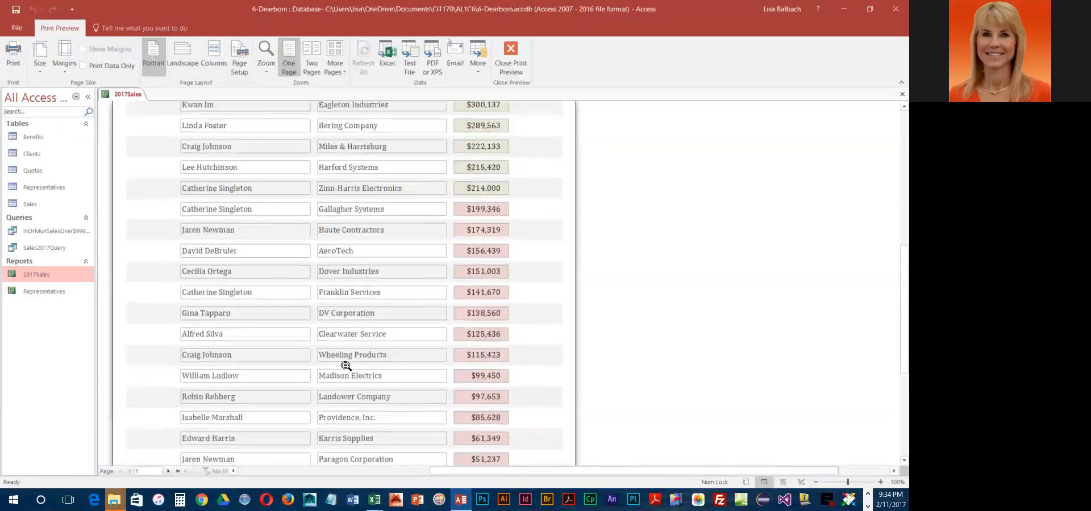
scroll(258, 416, "down", 4)
scroll(259, 416, "down", 3)
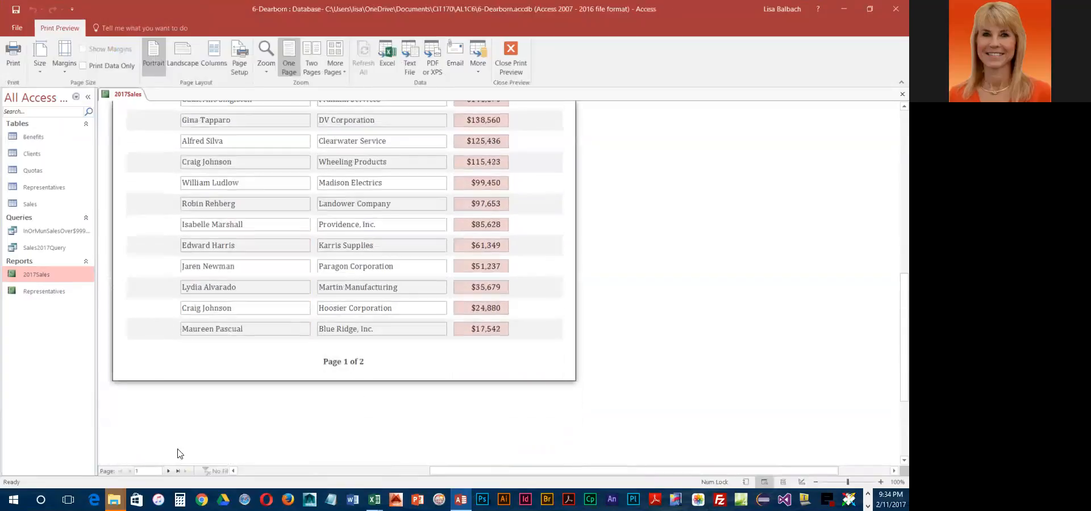
left_click(168, 471)
scroll(246, 432, "up", 5)
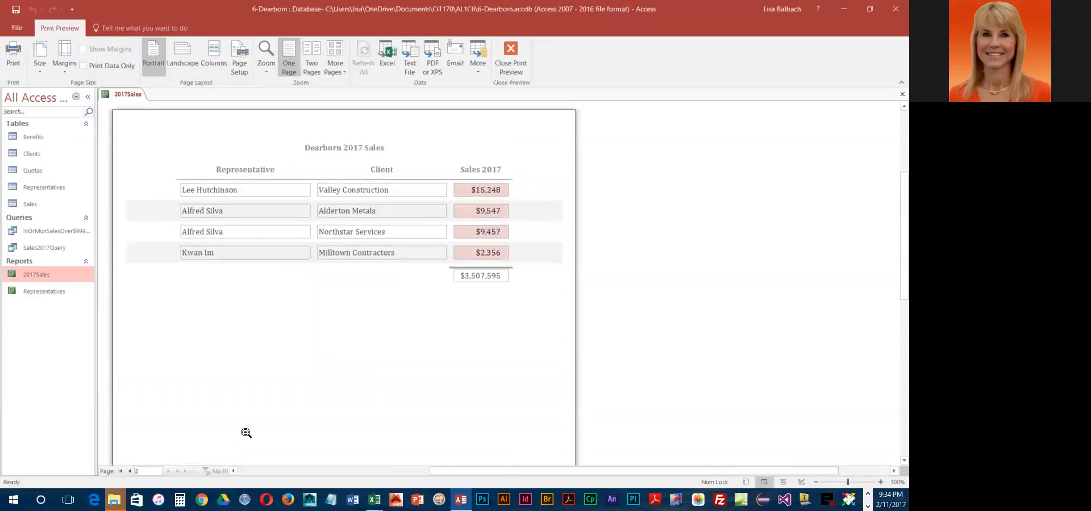
scroll(247, 433, "up", 1)
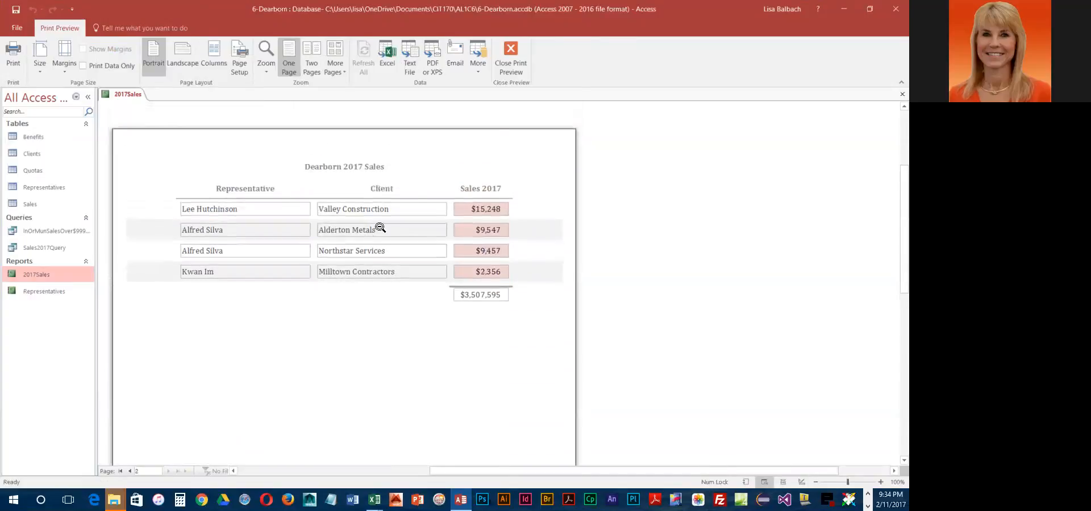
left_click(511, 60)
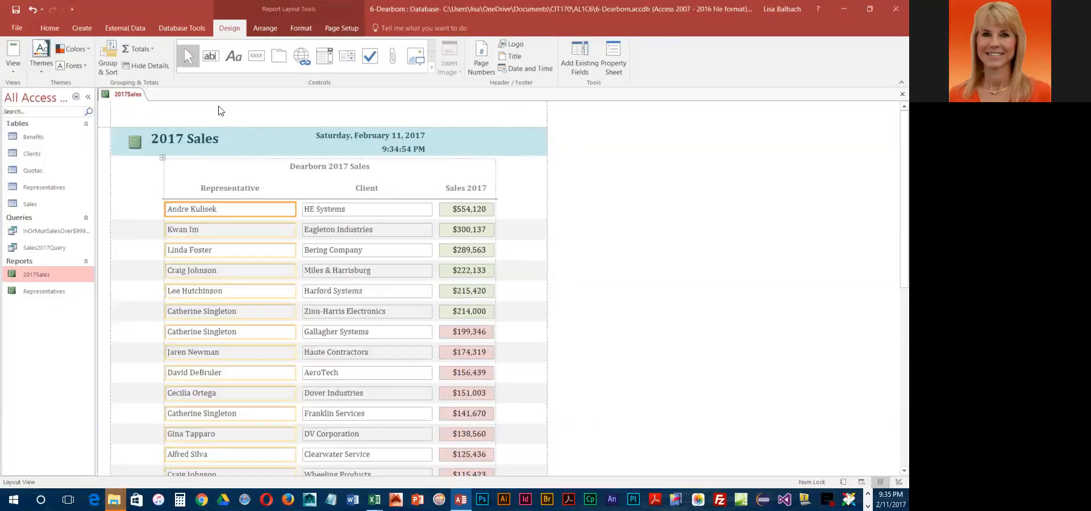
Step: Try Mountain.jpg from the AL1C6 folder in CIT170 as the report's background image, and undo the insertion
left_click(299, 26)
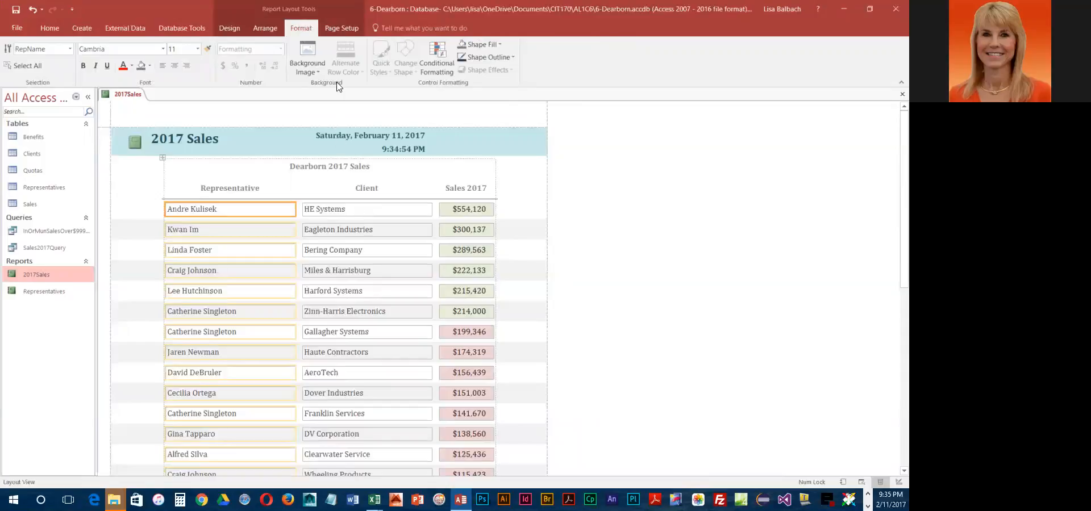
left_click(312, 73)
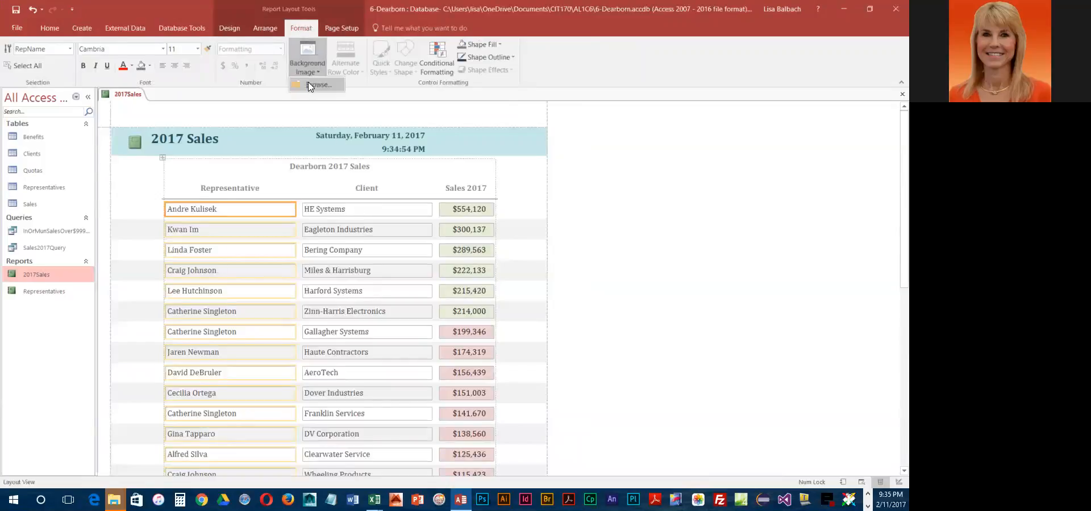
left_click(308, 84)
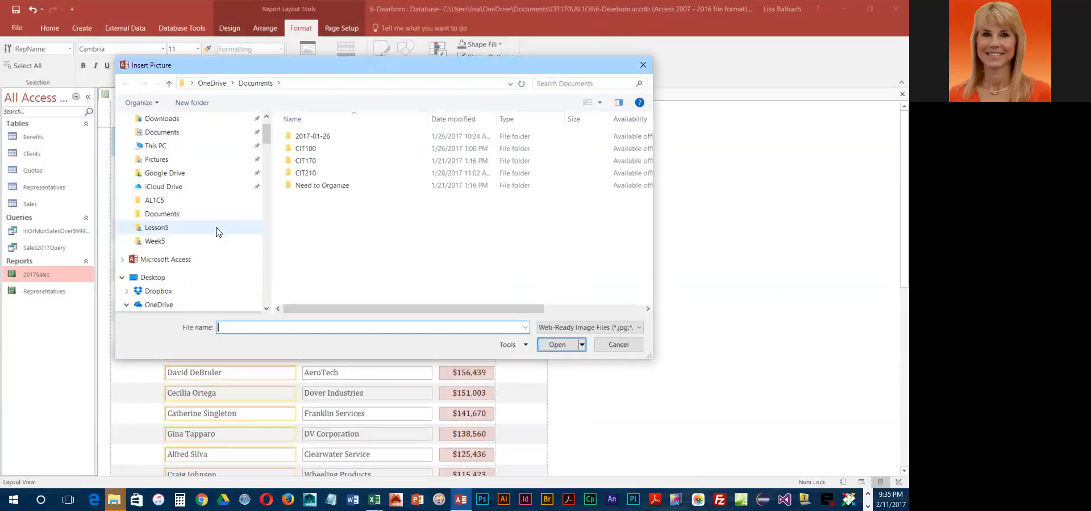
scroll(167, 295, "down", 3)
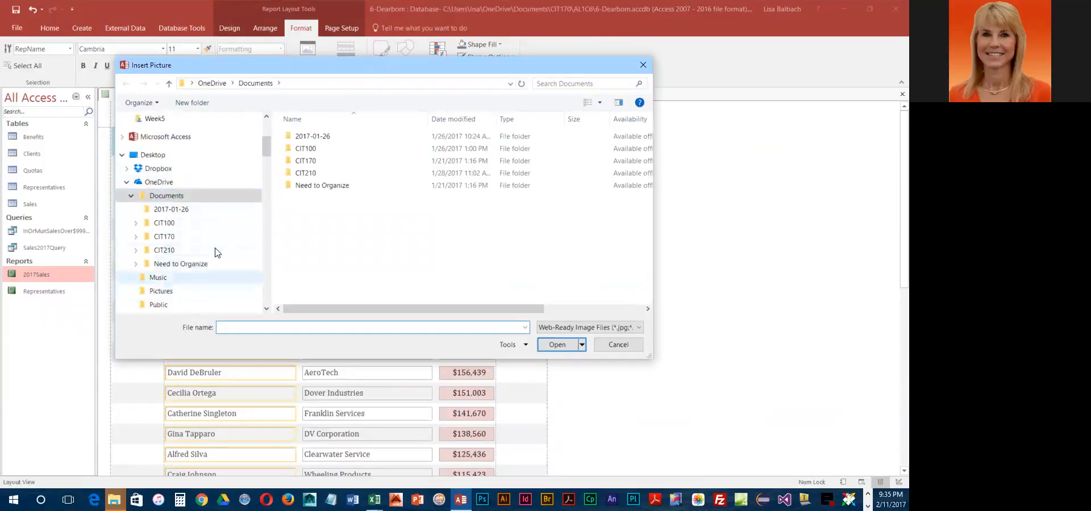
left_click(136, 236)
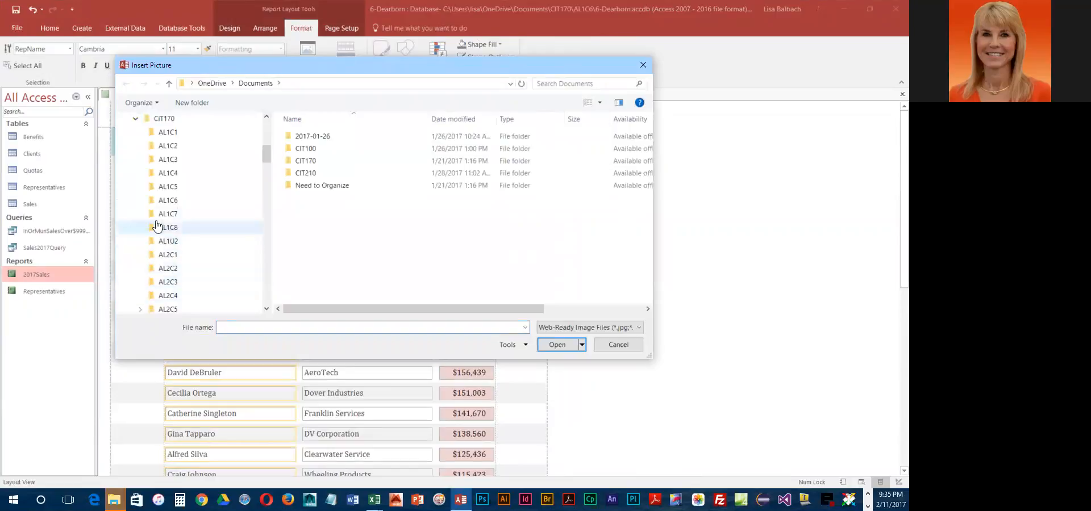
left_click(166, 200)
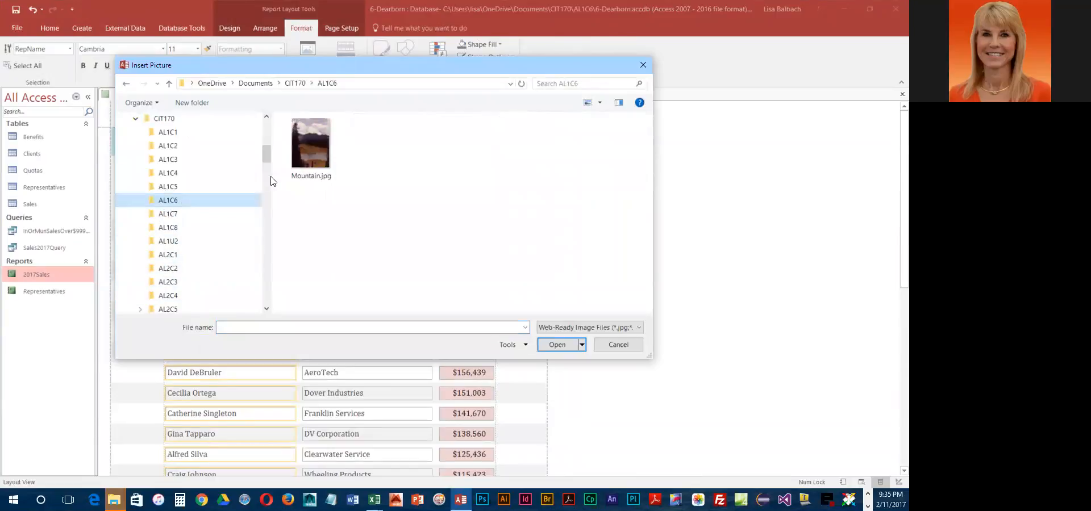
left_click(310, 149)
left_click(552, 345)
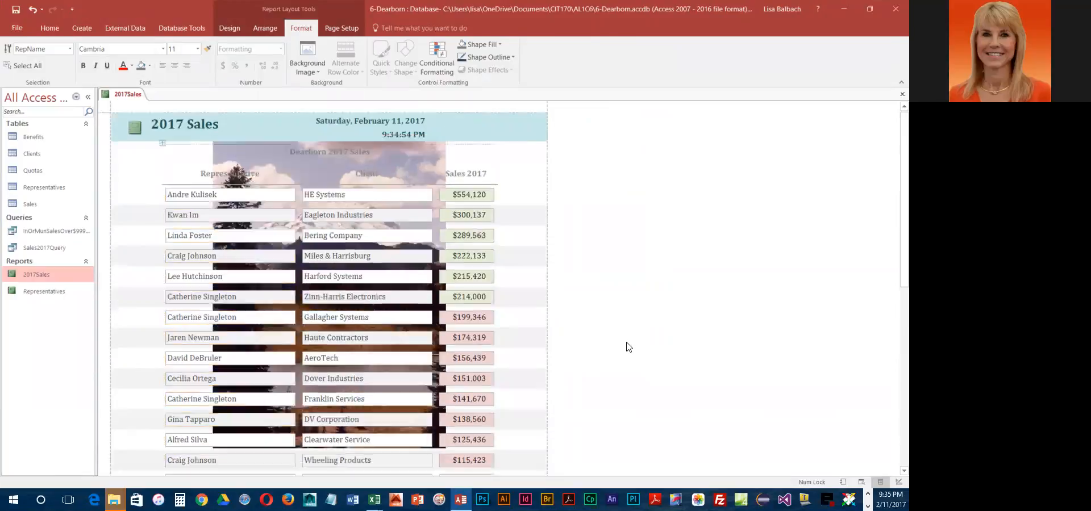
scroll(628, 346, "down", 3)
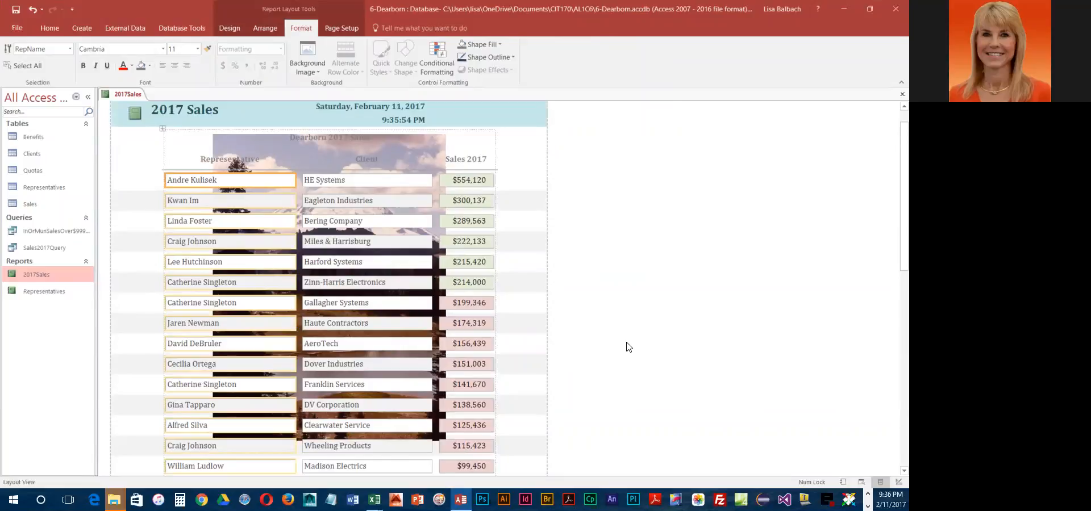
left_click(33, 10)
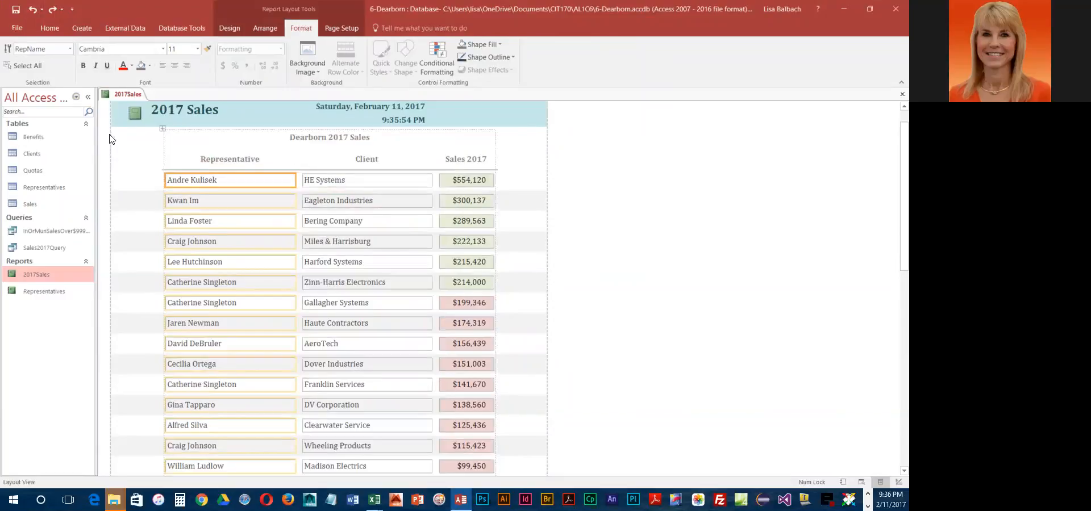
Step: Save the 2017Sales report and close it
left_click(12, 9)
right_click(135, 95)
left_click(159, 117)
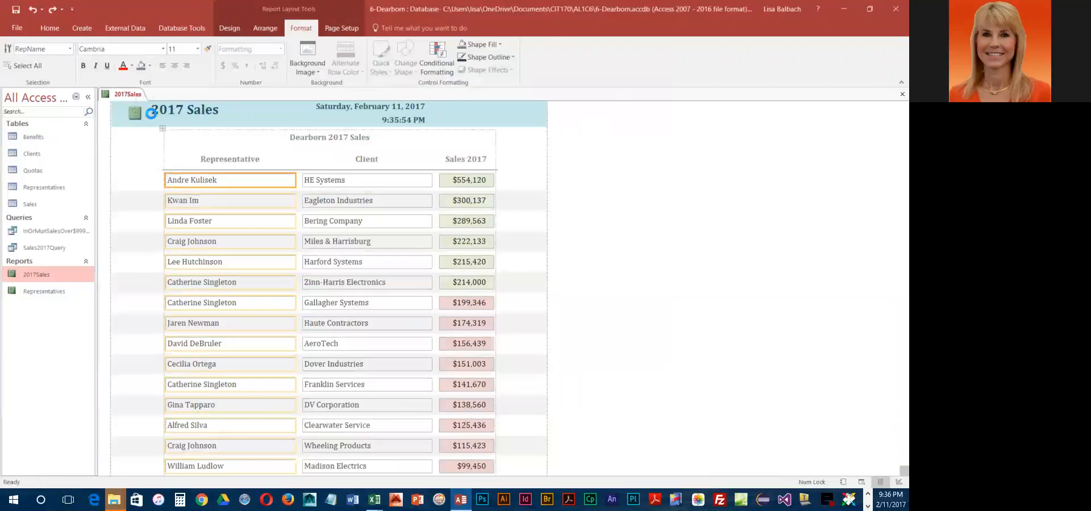